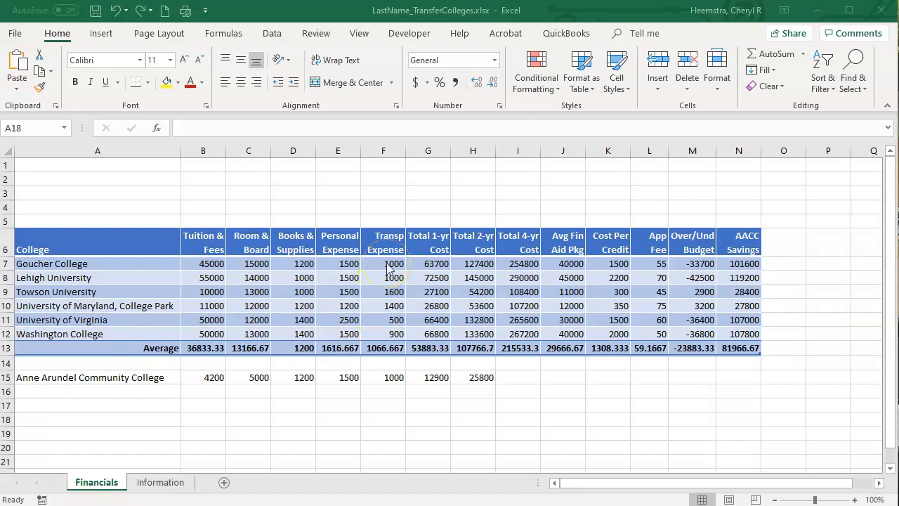
Format Goucher College's tuition and fees cell B7 with the dollar Accounting number format and no decimal places.
{"action": "left_click", "coordinate": [200, 265]}
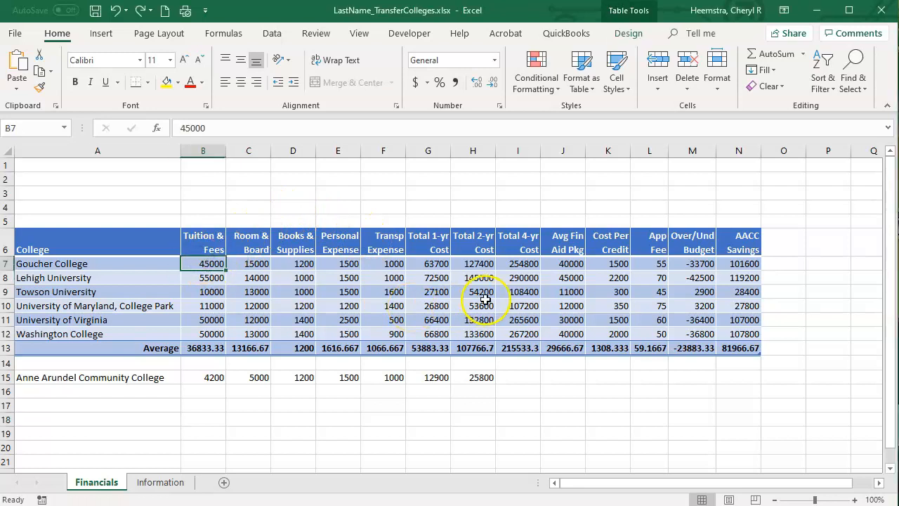
{"action": "left_click", "coordinate": [417, 84]}
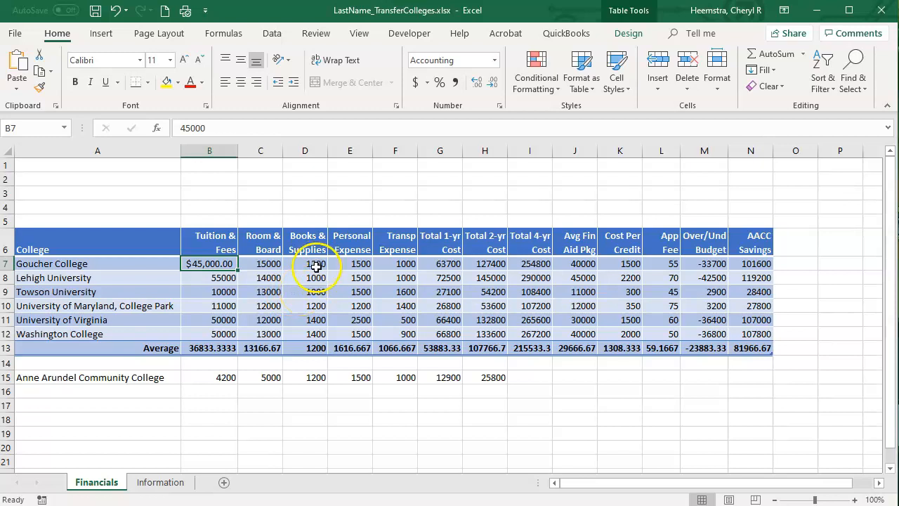
{"action": "left_click", "coordinate": [494, 84]}
{"action": "left_click", "coordinate": [494, 84]}
{"action": "left_click", "coordinate": [493, 84]}
{"action": "left_click", "coordinate": [493, 86]}
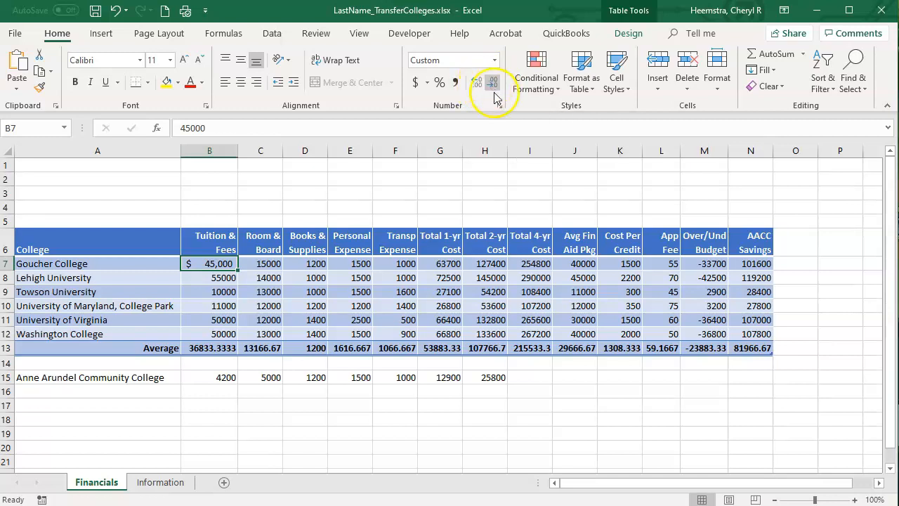
Set cell B7's number category to Accounting with 0 decimal places and the $ symbol through the Format Cells settings.
{"action": "left_click", "coordinate": [500, 107]}
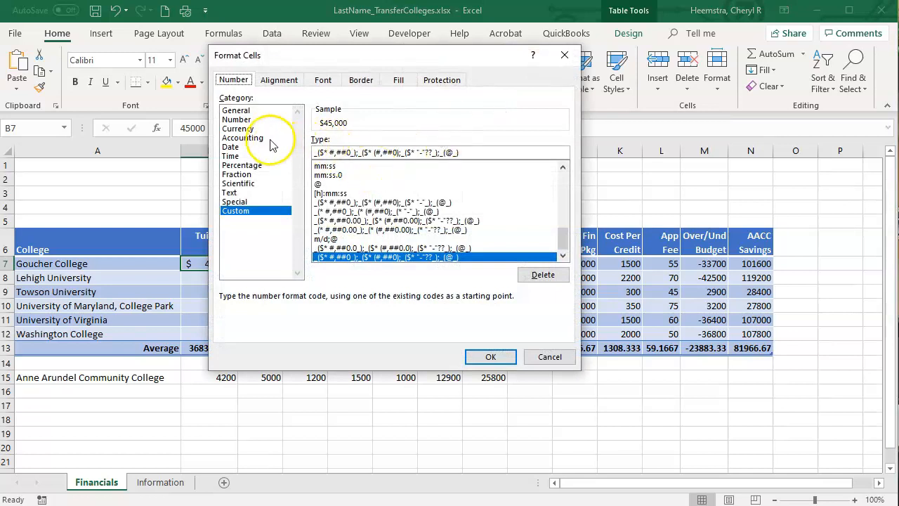
{"action": "left_click", "coordinate": [242, 138]}
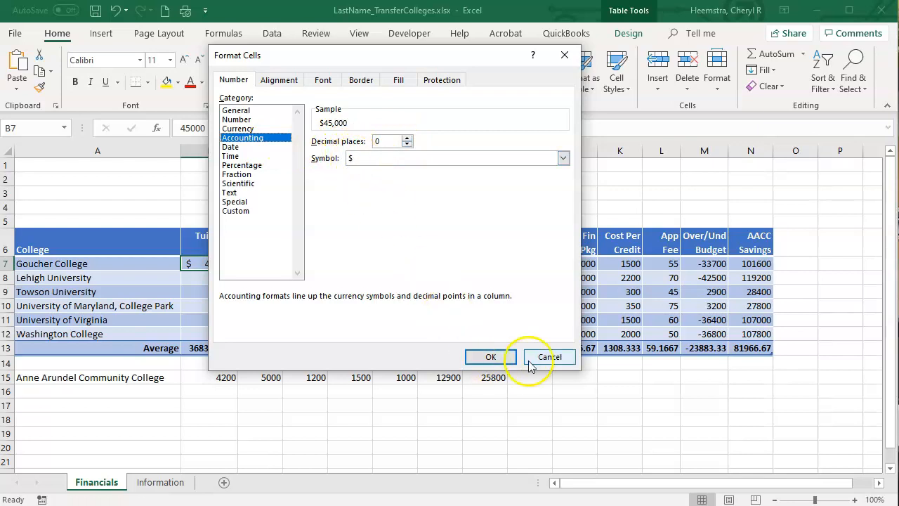
{"action": "left_click", "coordinate": [495, 357]}
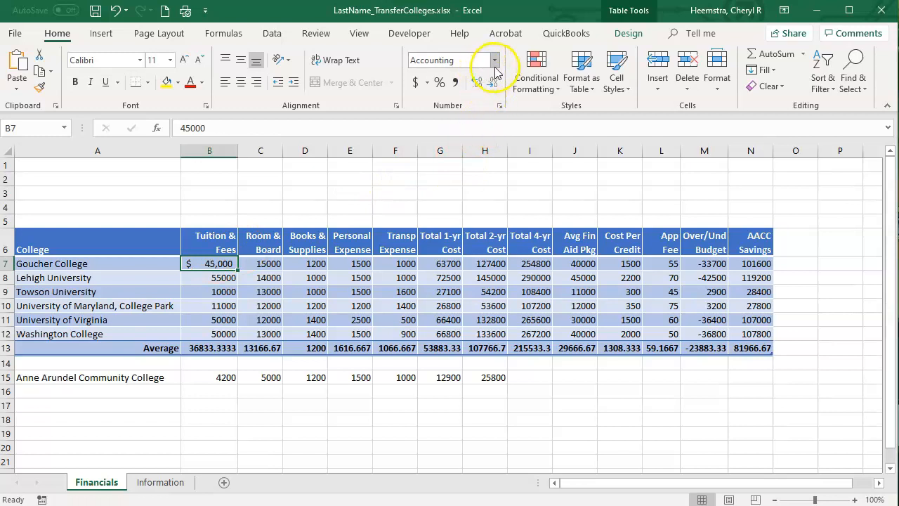
Change cell B7's number category to Currency with 0 decimal places and the -$1,234 style for negative numbers.
{"action": "left_click", "coordinate": [499, 107]}
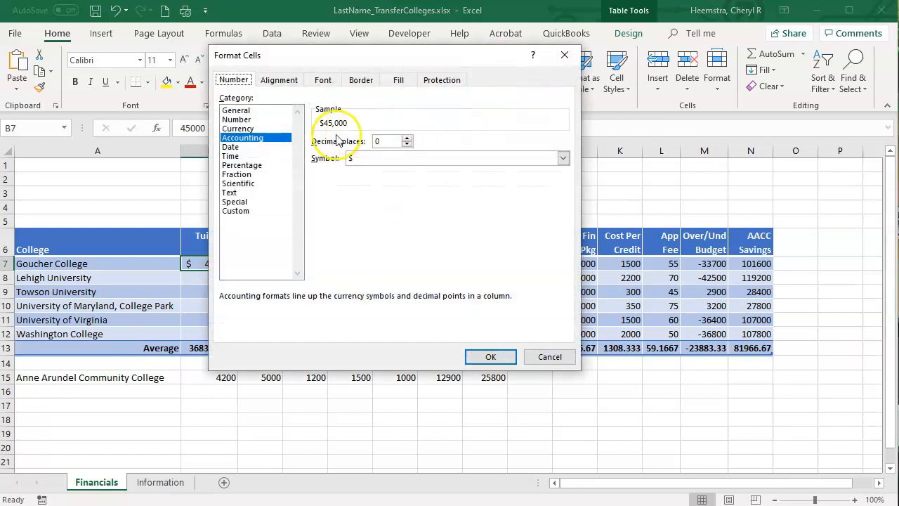
{"action": "left_click", "coordinate": [247, 129]}
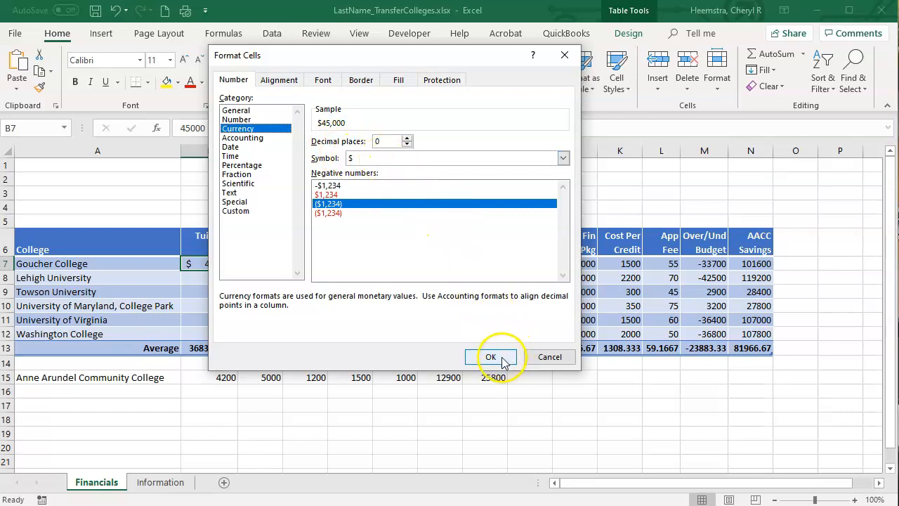
{"action": "left_click", "coordinate": [342, 213]}
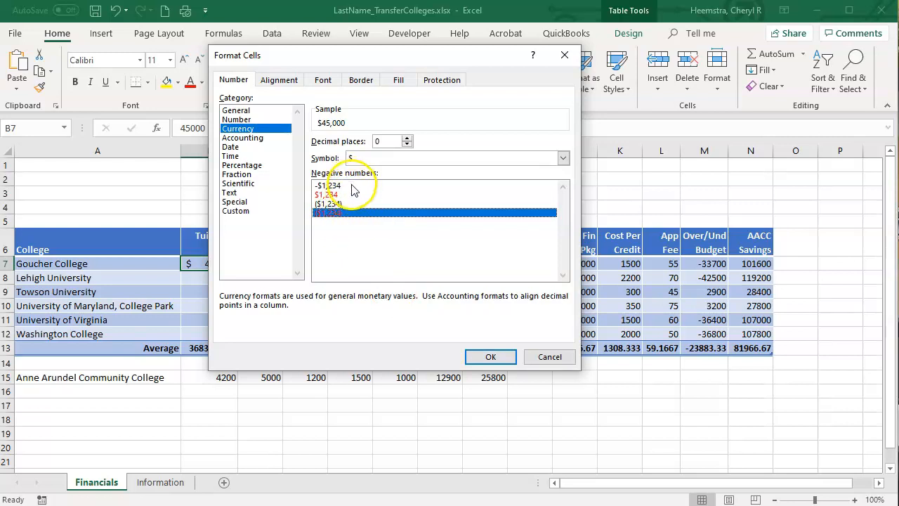
{"action": "left_click", "coordinate": [352, 186]}
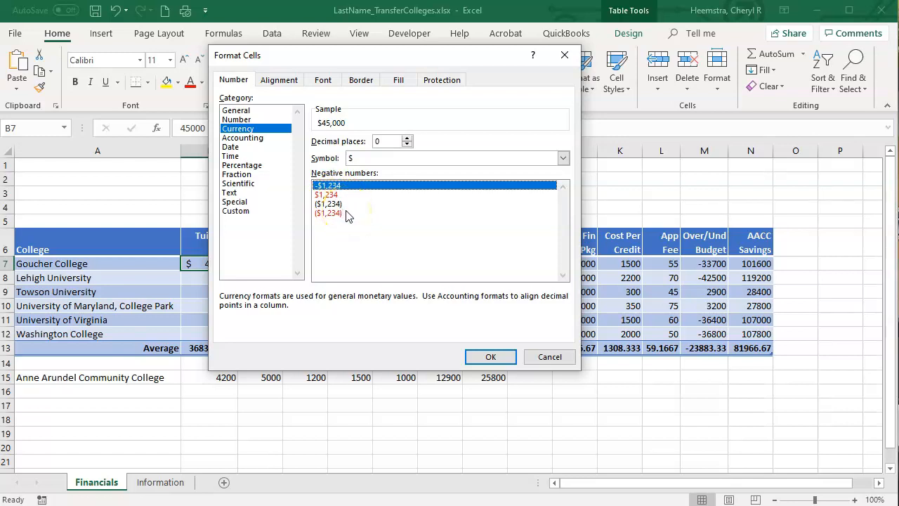
{"action": "left_click", "coordinate": [490, 359]}
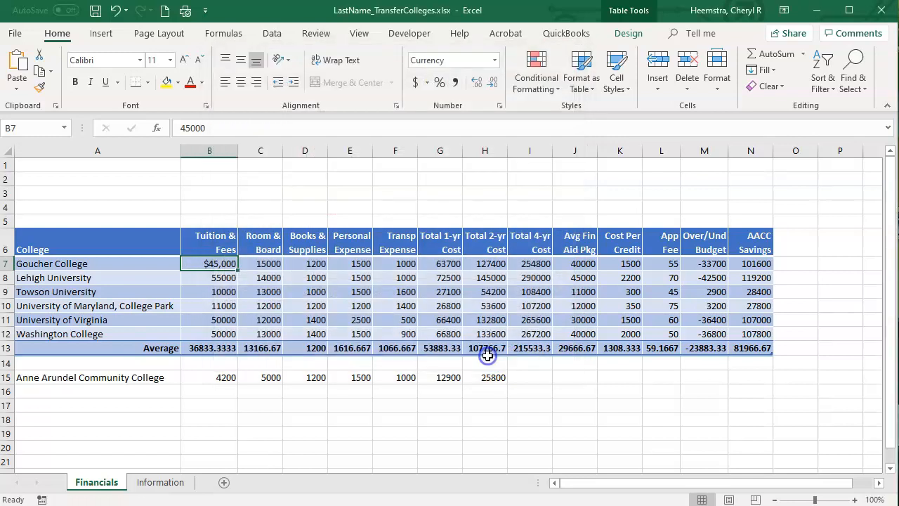
{"action": "left_click", "coordinate": [205, 276]}
{"action": "left_click", "coordinate": [189, 272]}
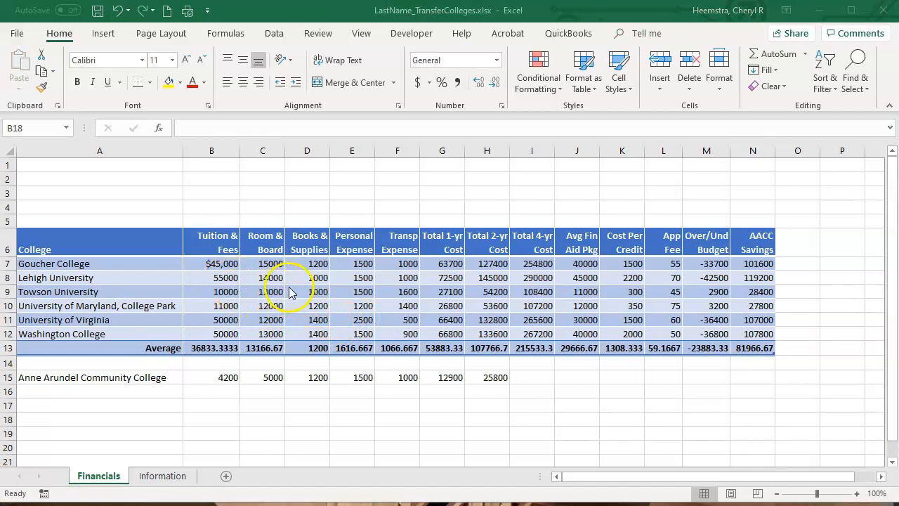
Apply the Currency number format to all the table's figures, including the Average row, in B7:N13.
{"action": "left_click", "coordinate": [213, 261]}
{"action": "left_click_drag", "start_coordinate": [213, 262], "coordinate": [750, 346]}
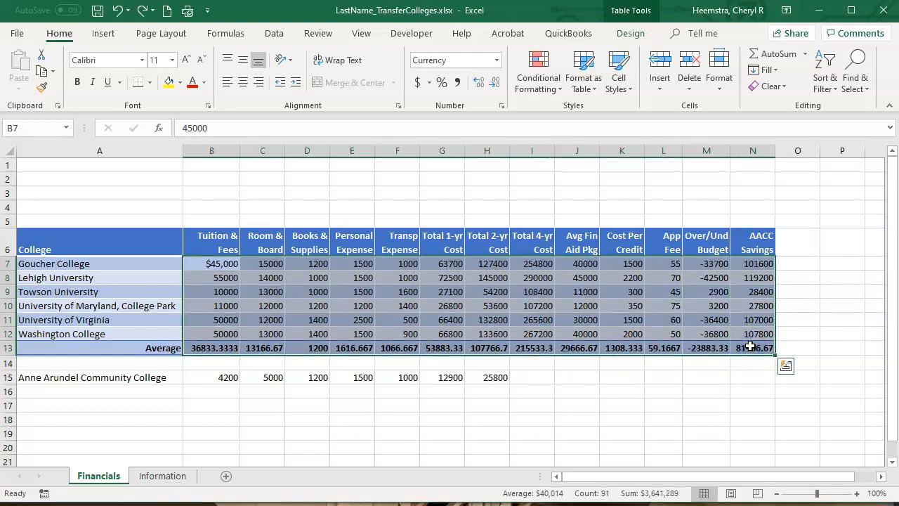
{"action": "left_click", "coordinate": [497, 61]}
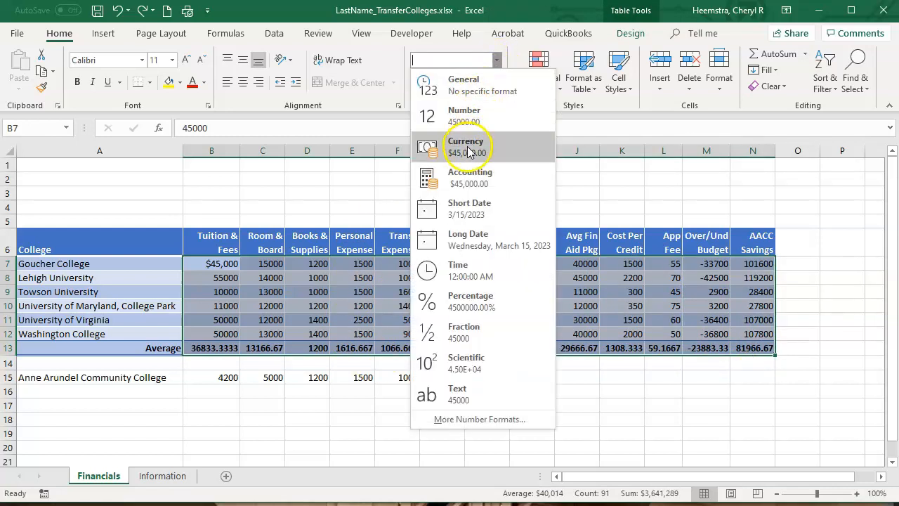
{"action": "left_click", "coordinate": [469, 151]}
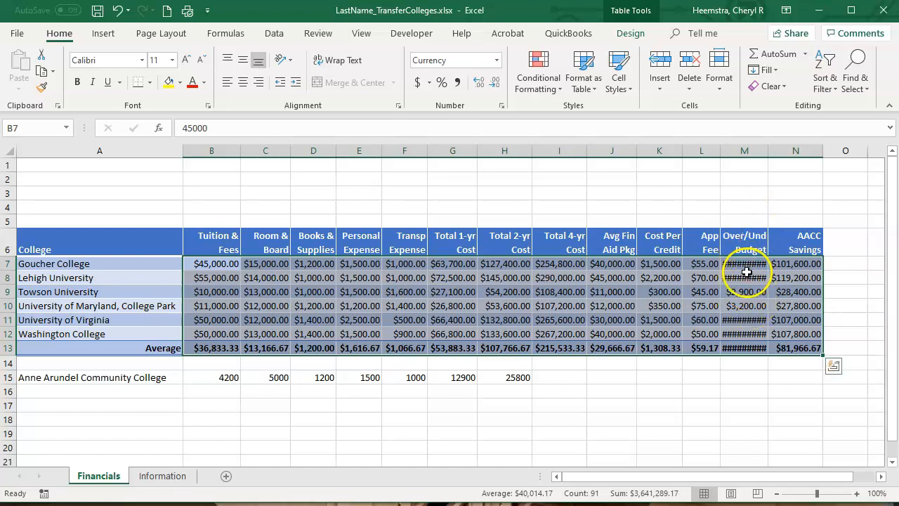
Auto-fit the width of the Over/Und Budget column, and undo that width change.
{"action": "double_click", "coordinate": [769, 152]}
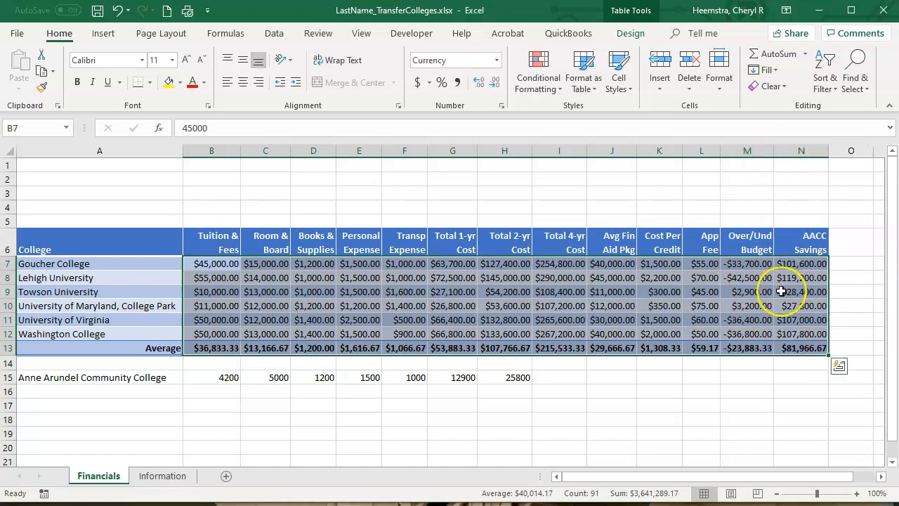
{"action": "left_click", "coordinate": [116, 10]}
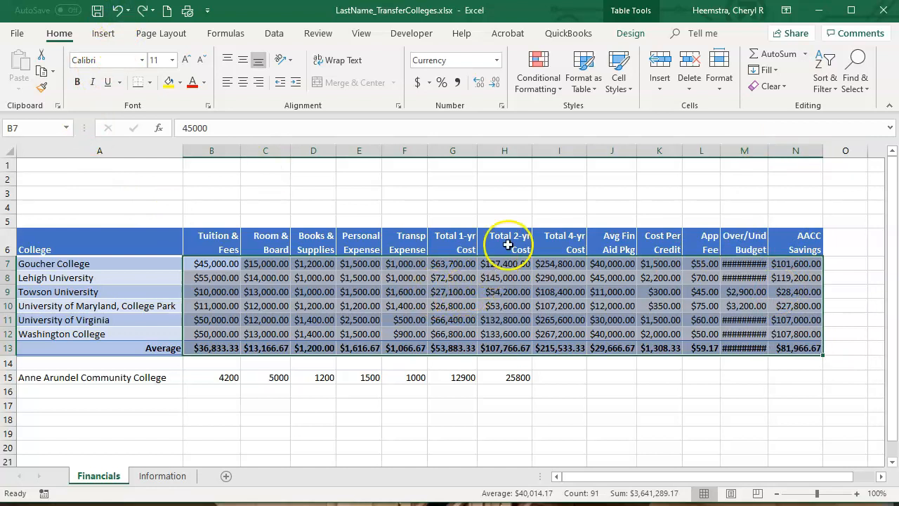
Set the currency format of B7:N13 to 0 decimal places, with negative numbers in red parentheses.
{"action": "left_click", "coordinate": [502, 106]}
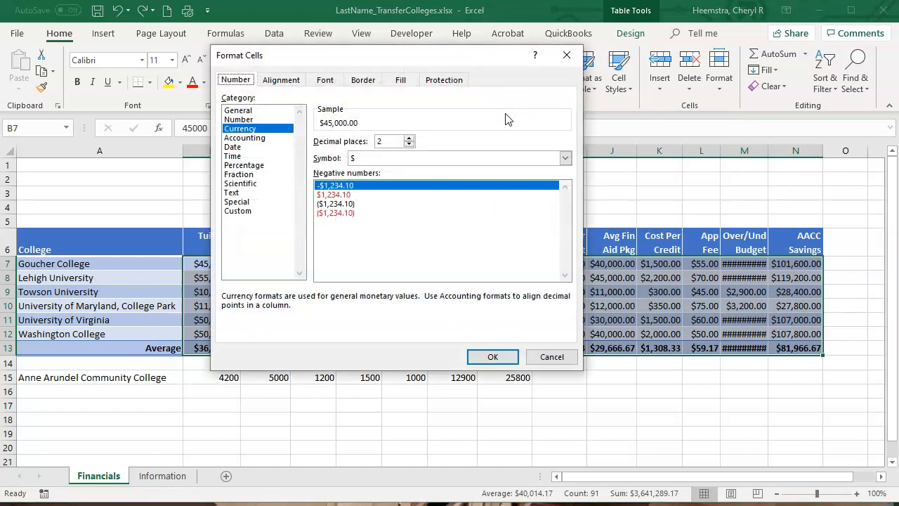
{"action": "left_click", "coordinate": [409, 144]}
{"action": "left_click", "coordinate": [408, 145]}
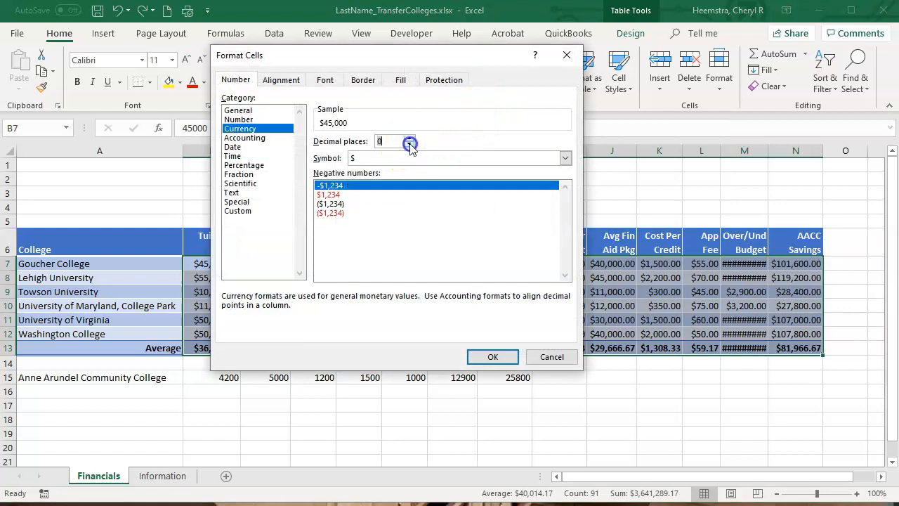
{"action": "left_click", "coordinate": [331, 213]}
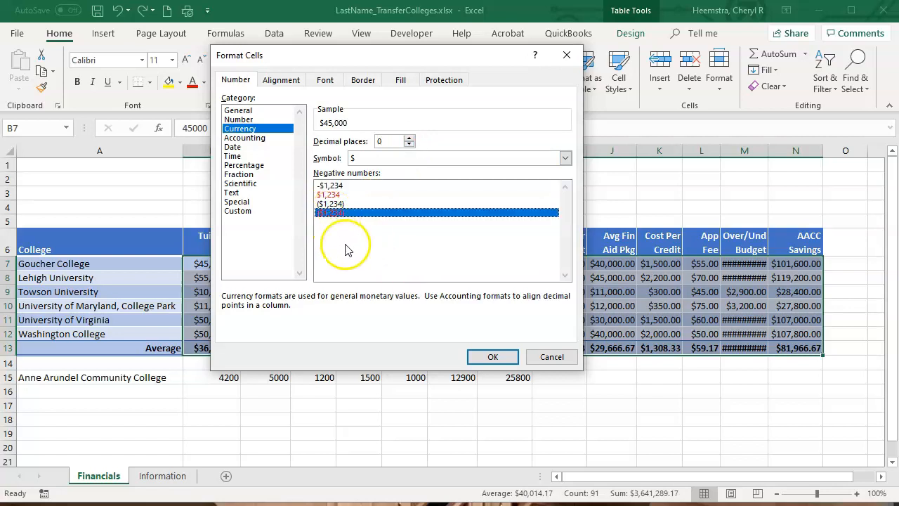
{"action": "left_click", "coordinate": [494, 357]}
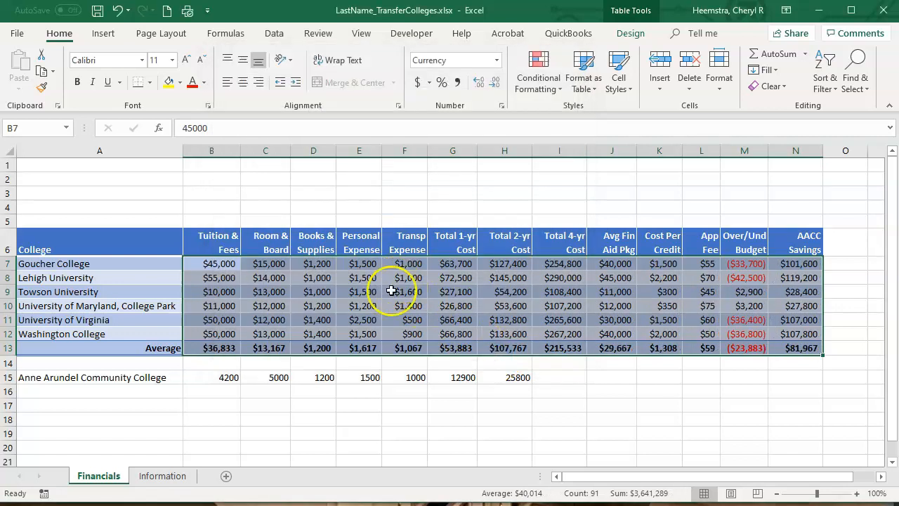
{"action": "left_click", "coordinate": [270, 420]}
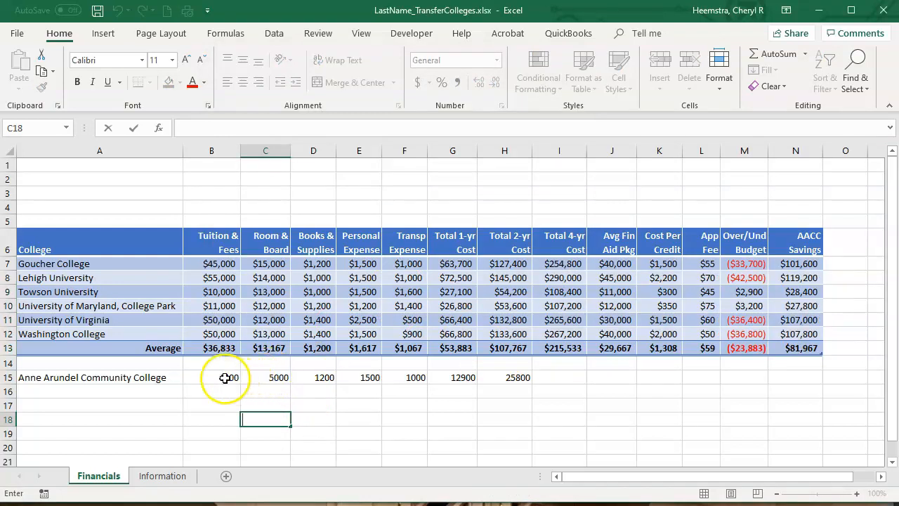
Format the Anne Arundel Community College amounts in B15:H15 as Currency with no decimal places.
{"action": "left_click_drag", "start_coordinate": [209, 377], "coordinate": [498, 377]}
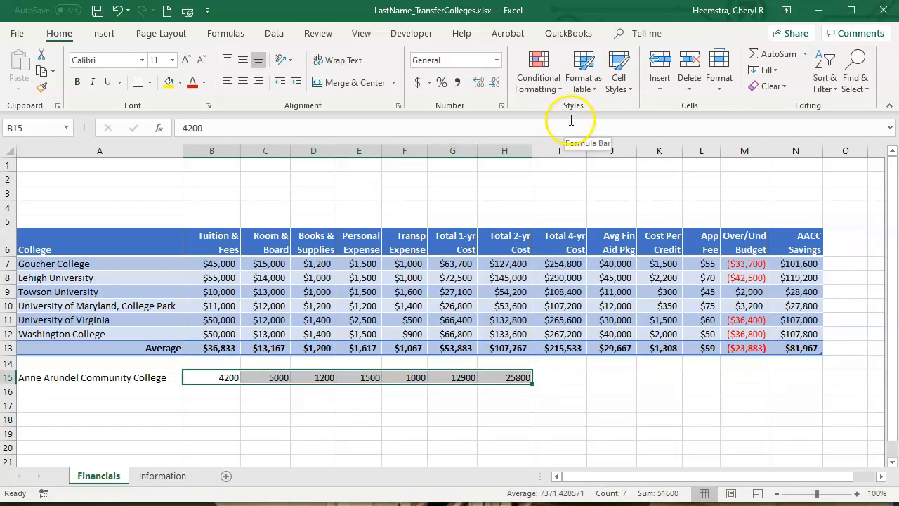
{"action": "left_click", "coordinate": [496, 60]}
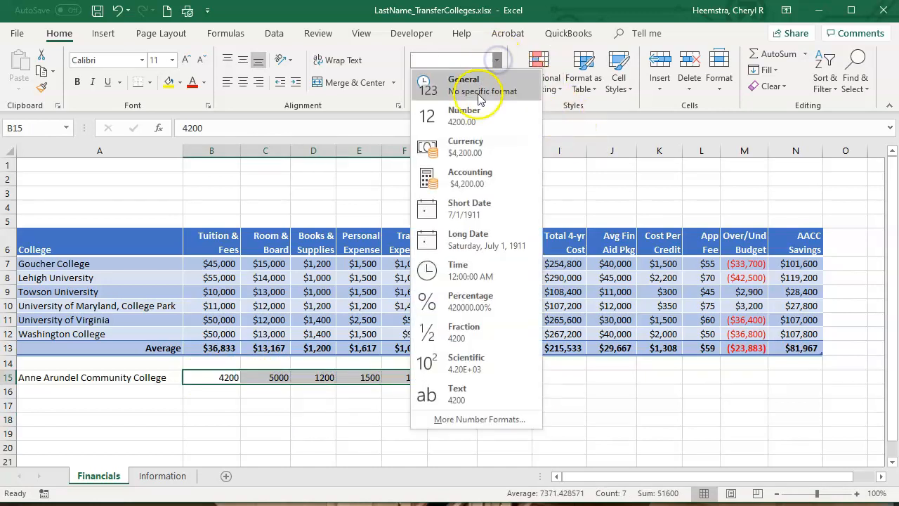
{"action": "left_click", "coordinate": [467, 146]}
{"action": "left_click", "coordinate": [494, 82]}
{"action": "left_click", "coordinate": [495, 83]}
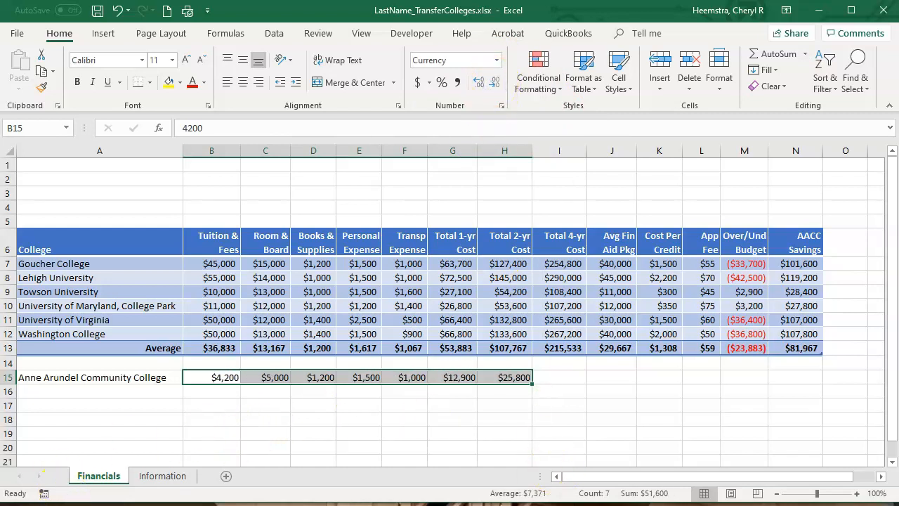
{"action": "left_click", "coordinate": [78, 503]}
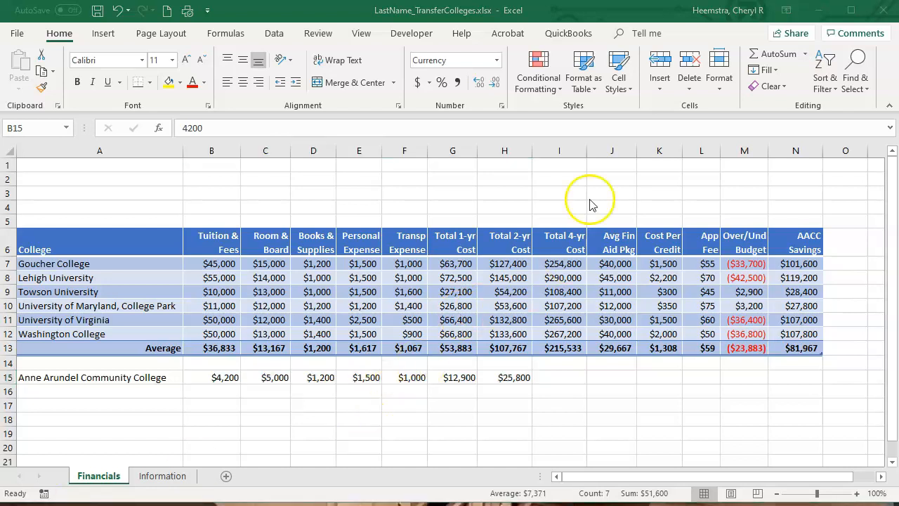
Apply the Red - Yellow - Green Color Scale conditional formatting to the Total 4-yr Cost values in I7:I12.
{"action": "left_click", "coordinate": [559, 263]}
{"action": "left_click_drag", "start_coordinate": [558, 267], "coordinate": [562, 332]}
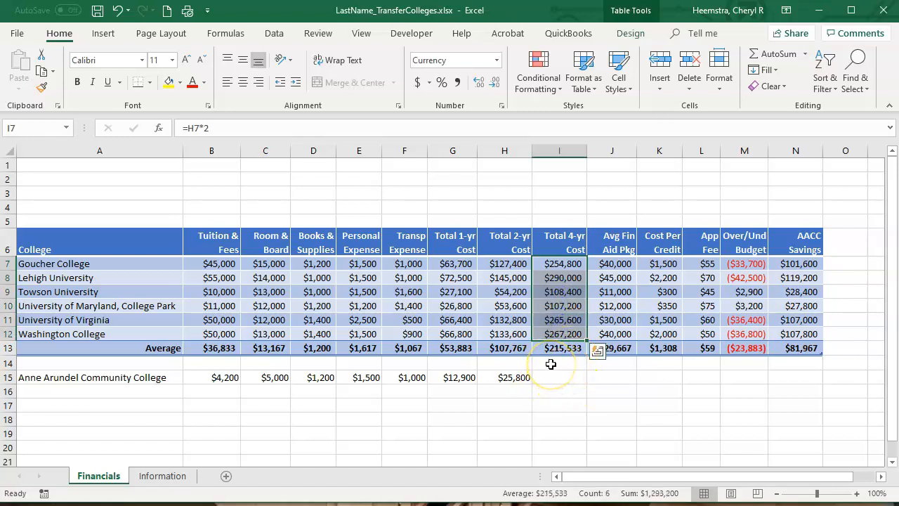
{"action": "left_click", "coordinate": [542, 88]}
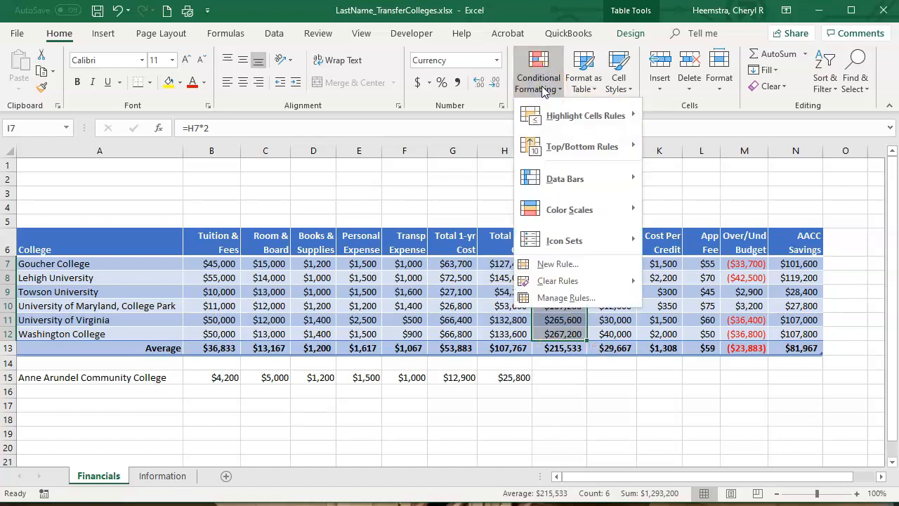
{"action": "left_click", "coordinate": [559, 211]}
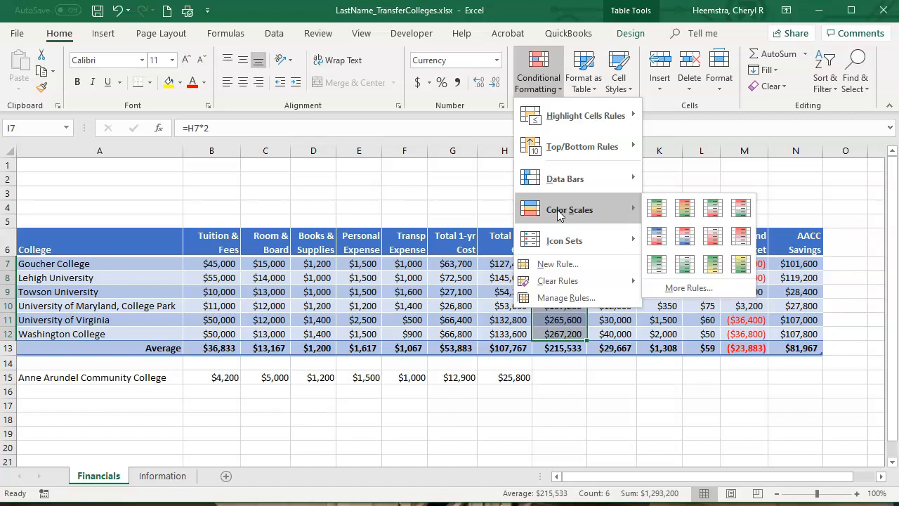
{"action": "left_click", "coordinate": [581, 209]}
{"action": "left_click", "coordinate": [631, 210]}
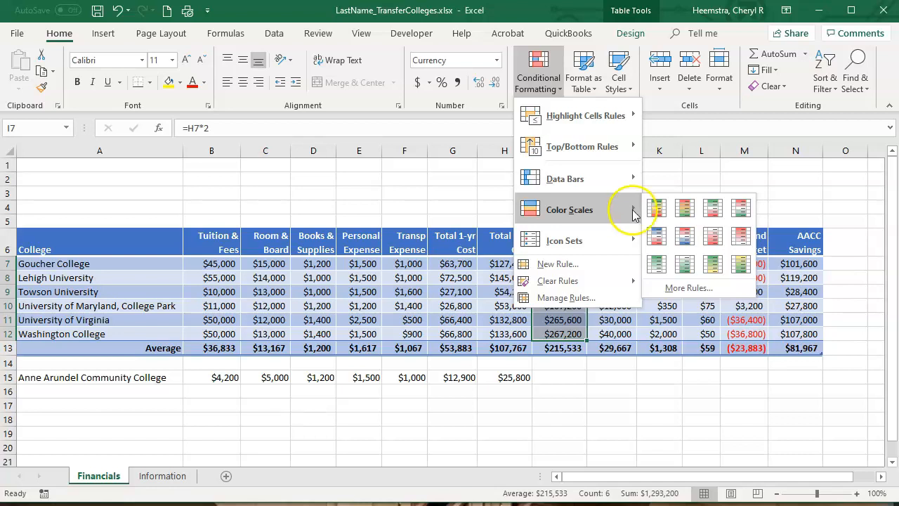
{"action": "left_click", "coordinate": [685, 208]}
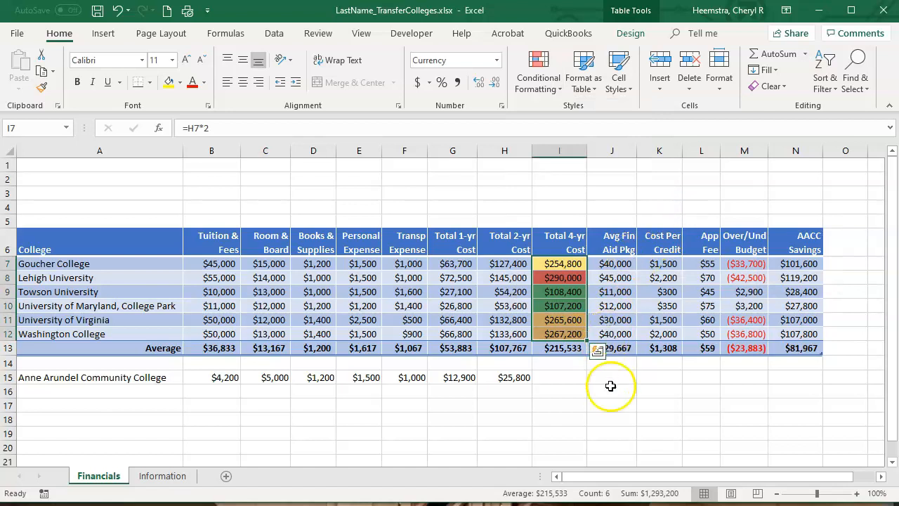
{"action": "left_click", "coordinate": [624, 414]}
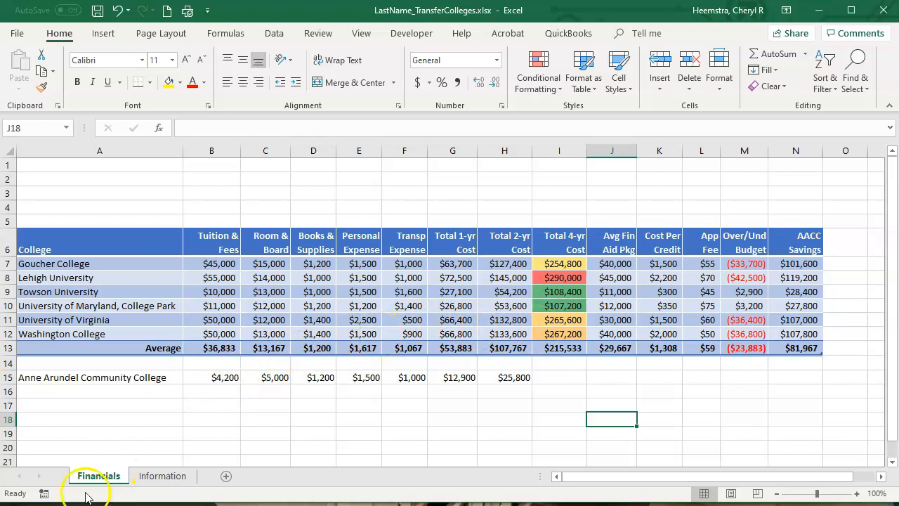
On the Information sheet, format the Budget per year amount in B1 as Currency with no decimal places.
{"action": "left_click", "coordinate": [151, 477]}
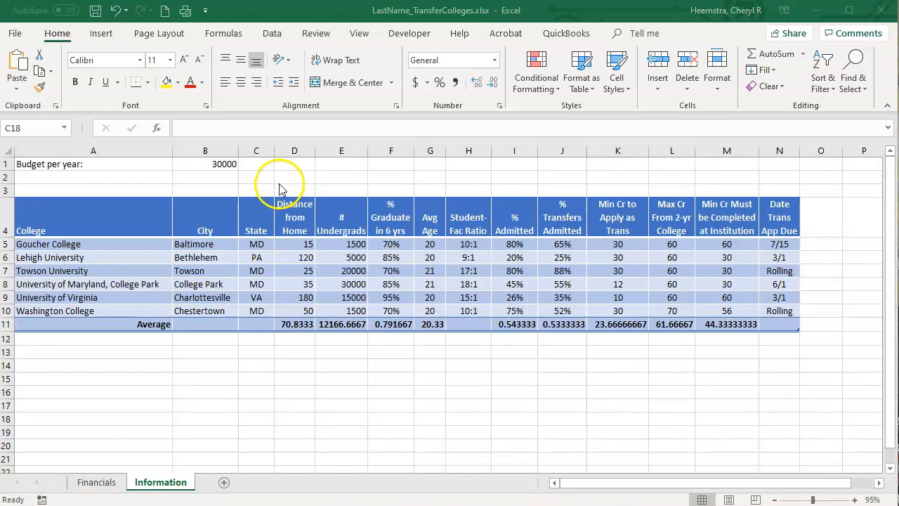
{"action": "left_click", "coordinate": [197, 165]}
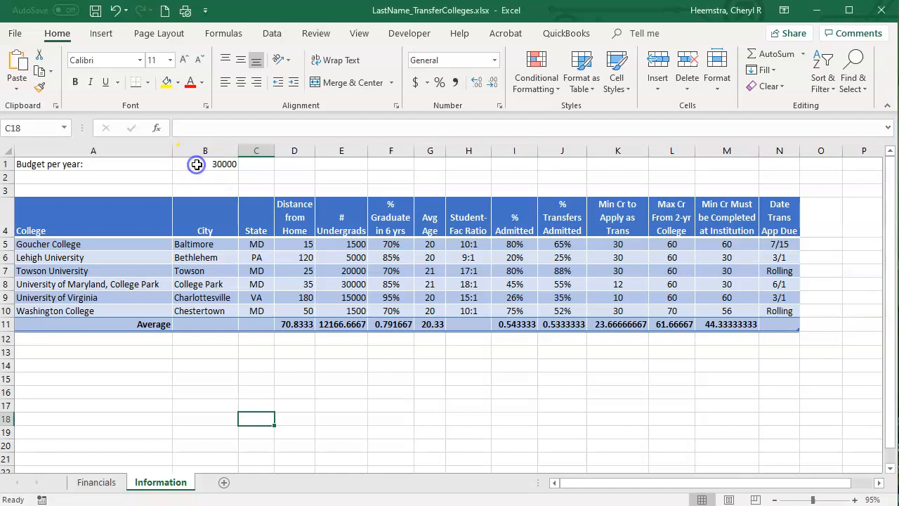
{"action": "double_click", "coordinate": [194, 163]}
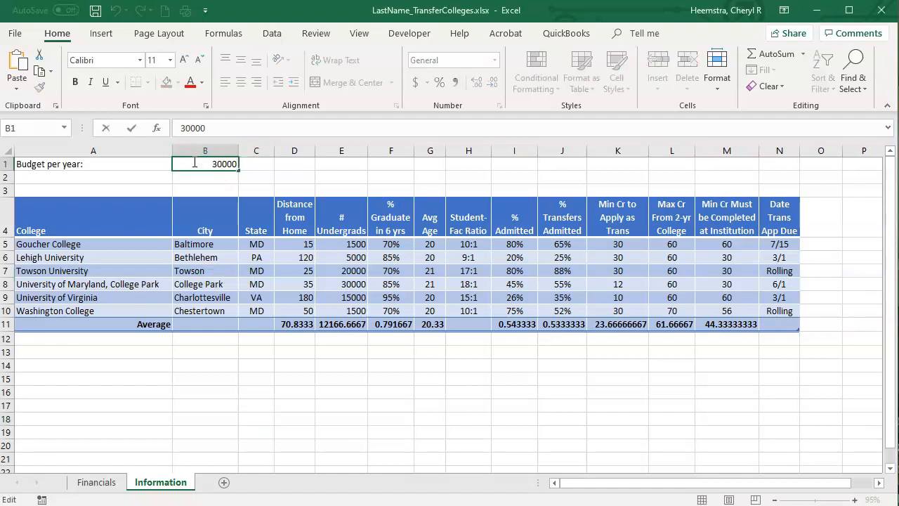
{"action": "left_click", "coordinate": [260, 189]}
{"action": "left_click", "coordinate": [219, 164]}
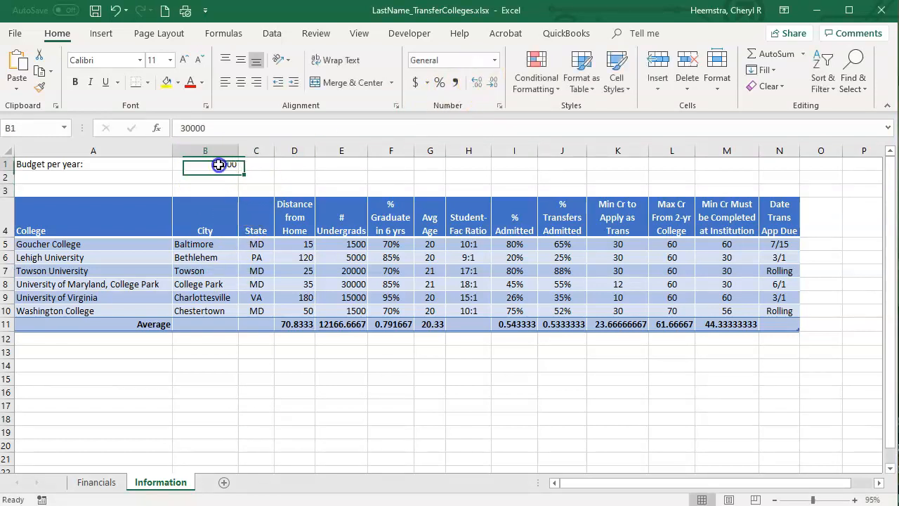
{"action": "left_click", "coordinate": [495, 61]}
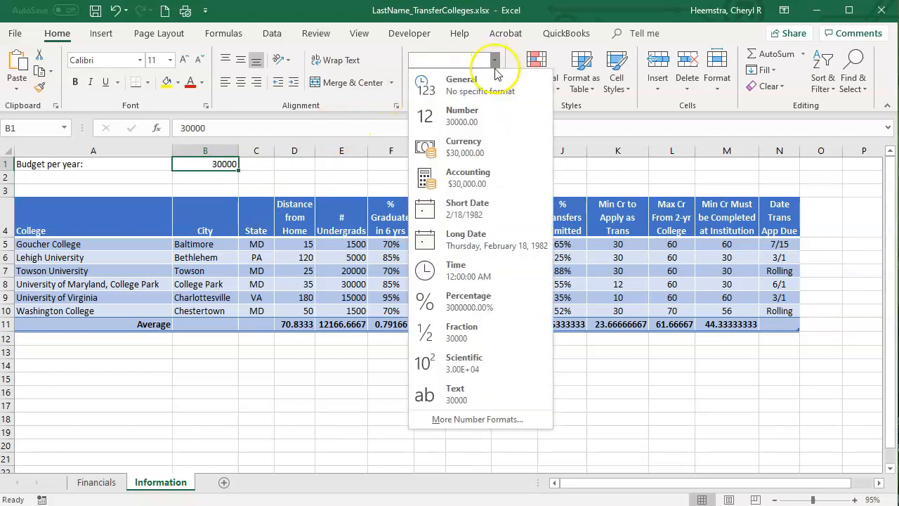
{"action": "left_click", "coordinate": [476, 144]}
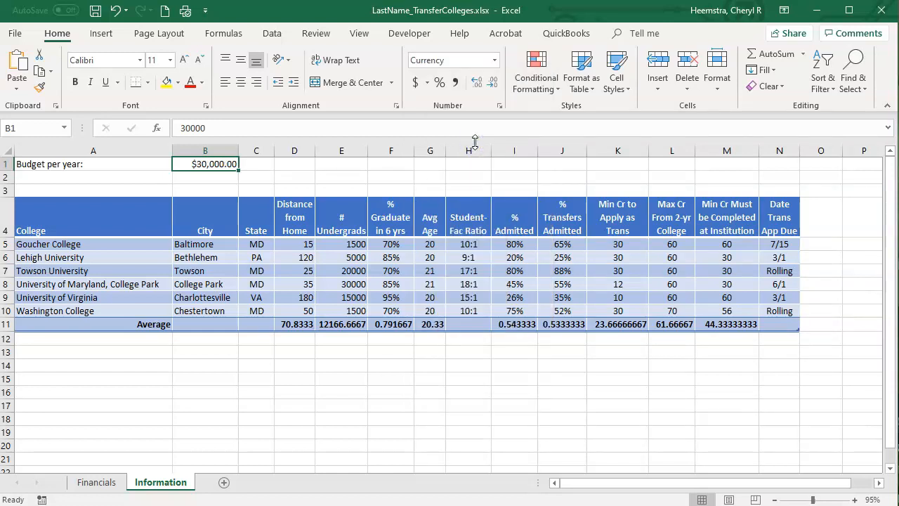
{"action": "left_click", "coordinate": [493, 85]}
{"action": "left_click", "coordinate": [493, 85]}
{"action": "left_click", "coordinate": [494, 86]}
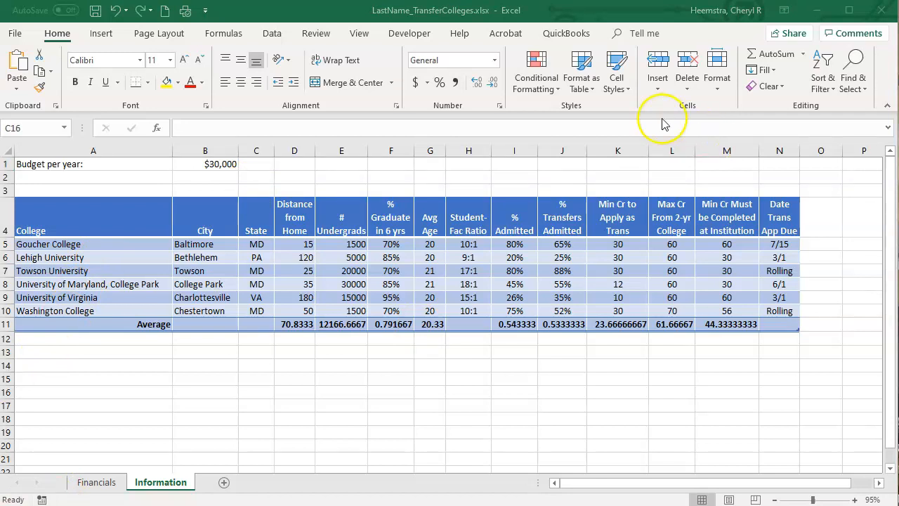
Format D5:E11 as Number with the 1000 separator and 0 decimal places, and undo that formatting.
{"action": "left_click", "coordinate": [292, 247]}
{"action": "left_click_drag", "start_coordinate": [289, 243], "coordinate": [337, 320]}
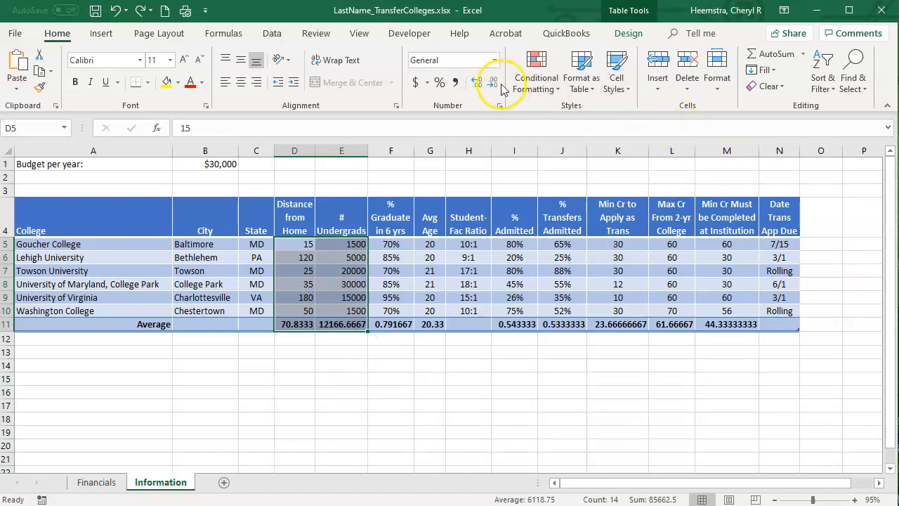
{"action": "left_click", "coordinate": [499, 105]}
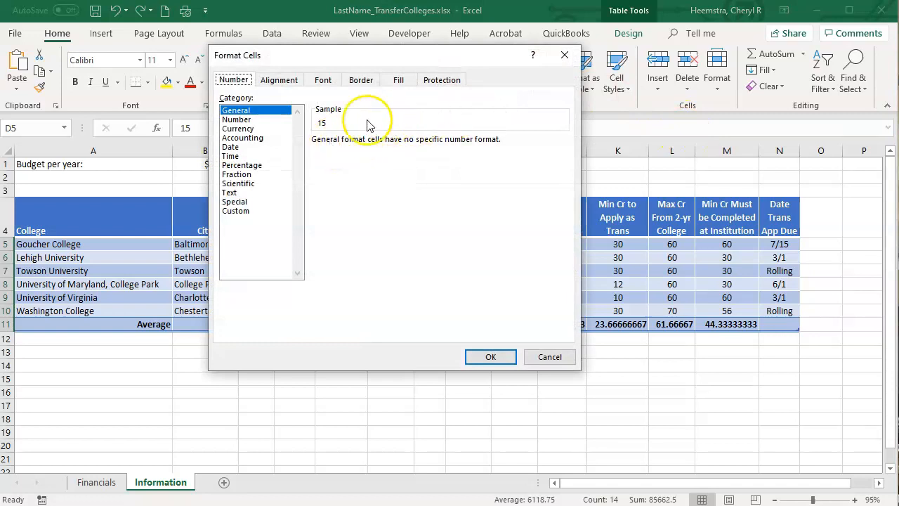
{"action": "left_click", "coordinate": [264, 120]}
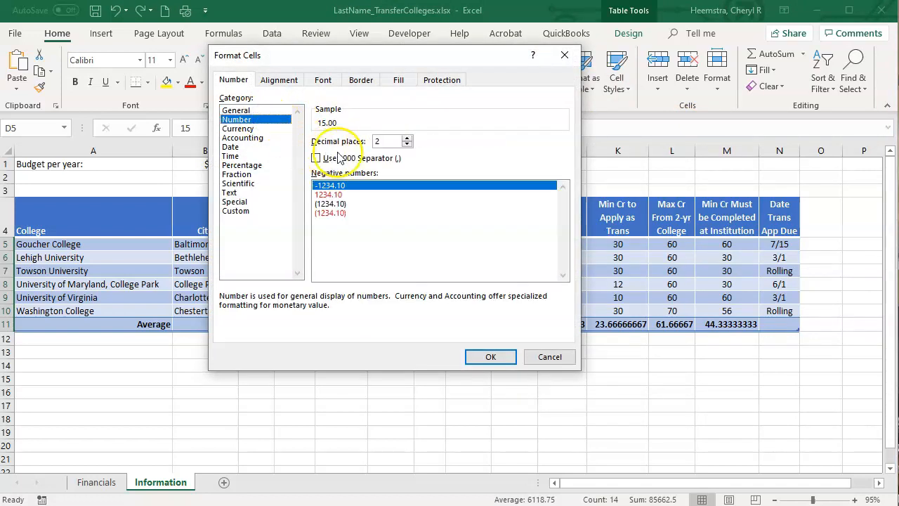
{"action": "left_click", "coordinate": [316, 159]}
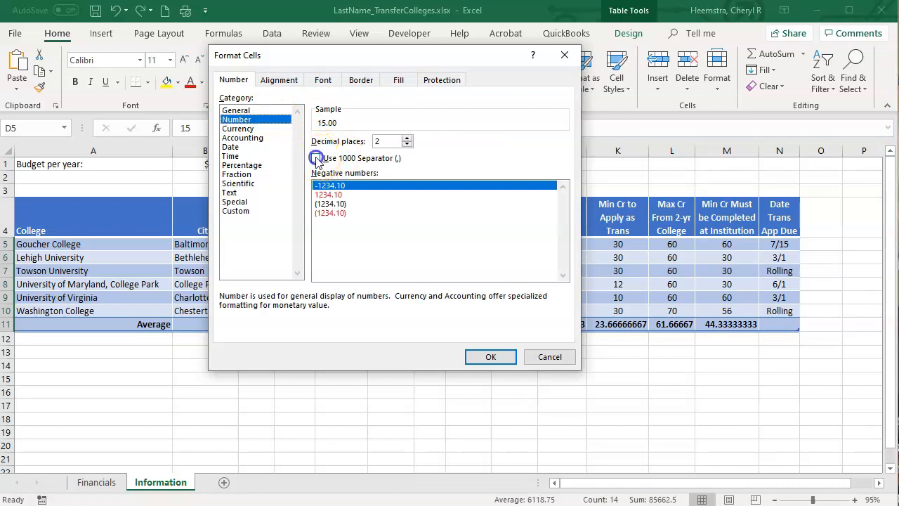
{"action": "left_click", "coordinate": [316, 158]}
{"action": "left_click", "coordinate": [406, 145]}
{"action": "left_click", "coordinate": [406, 145]}
{"action": "left_click", "coordinate": [490, 356]}
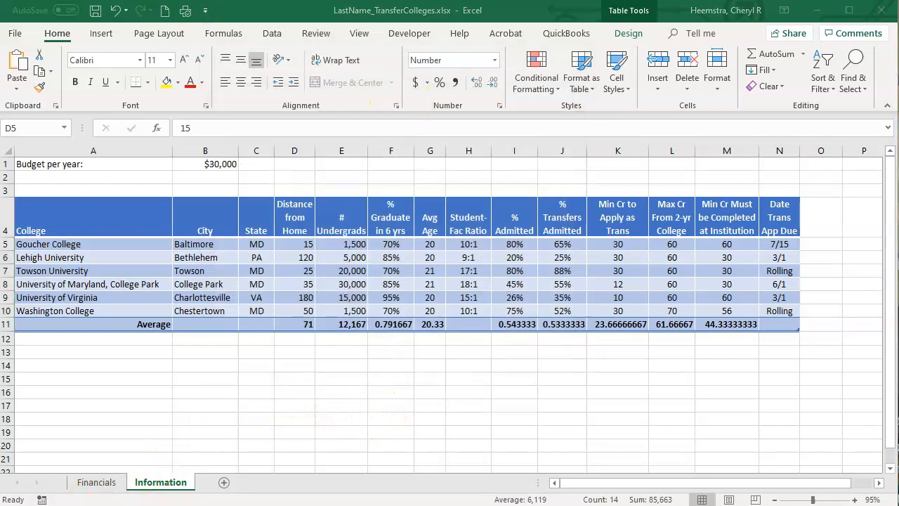
{"action": "left_click", "coordinate": [115, 11]}
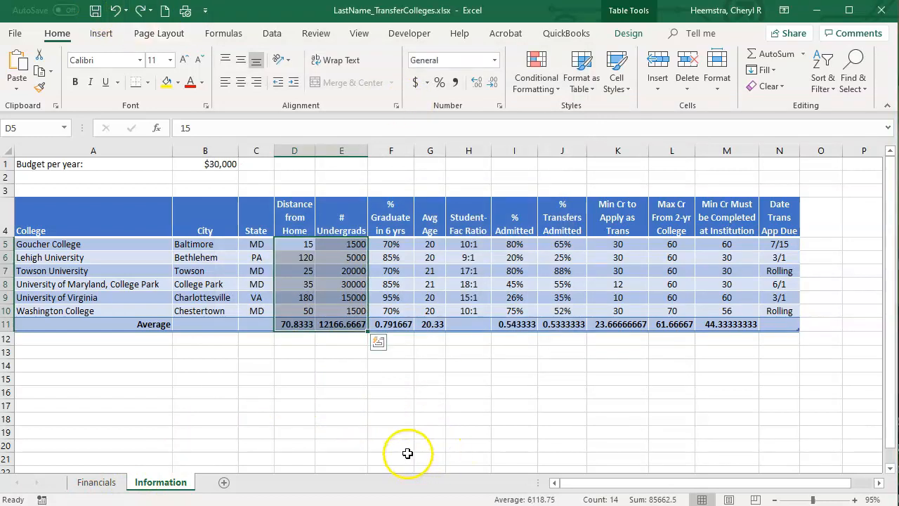
Apply Comma Style with no decimal places to the Distance from Home and # Undergrads values in D5:E11.
{"action": "left_click", "coordinate": [455, 83]}
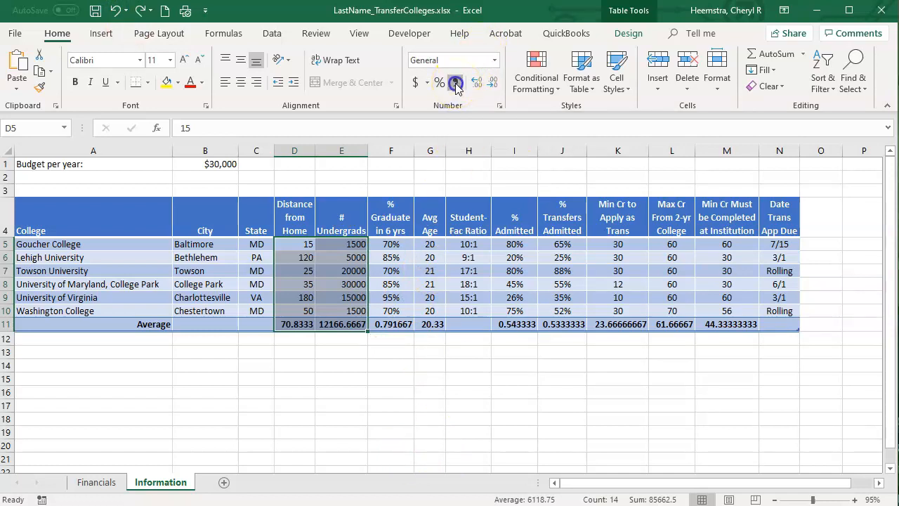
{"action": "left_click", "coordinate": [495, 83]}
{"action": "left_click", "coordinate": [495, 83]}
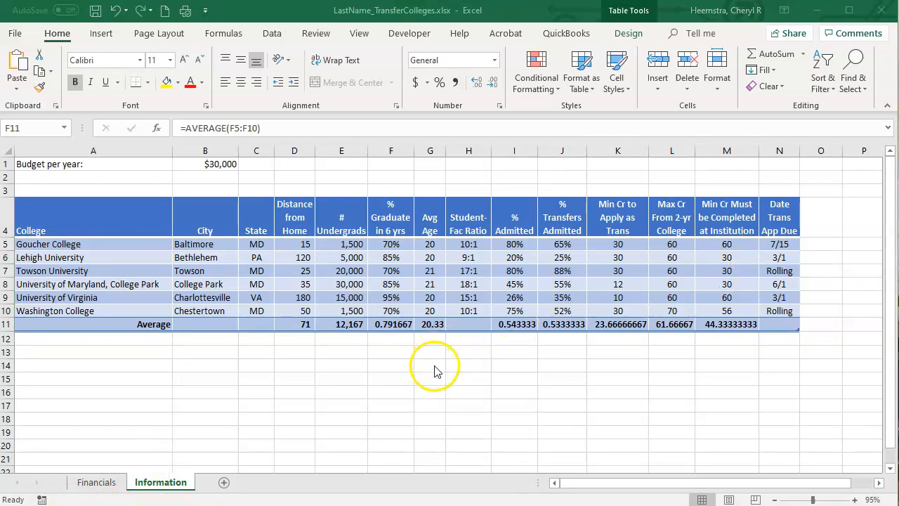
Apply Percent Style to the averages in F11, I11 and J11, and center them.
{"action": "double_click", "coordinate": [390, 327]}
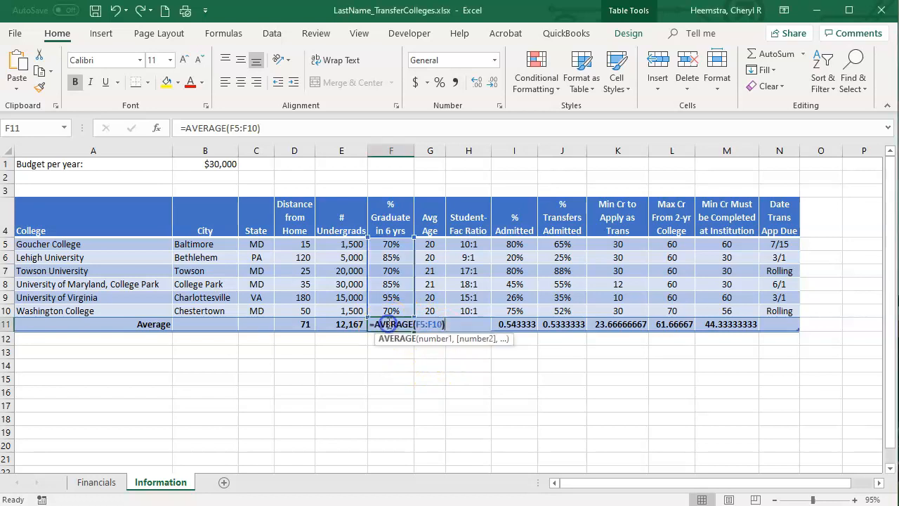
{"action": "key", "text": "Escape"}
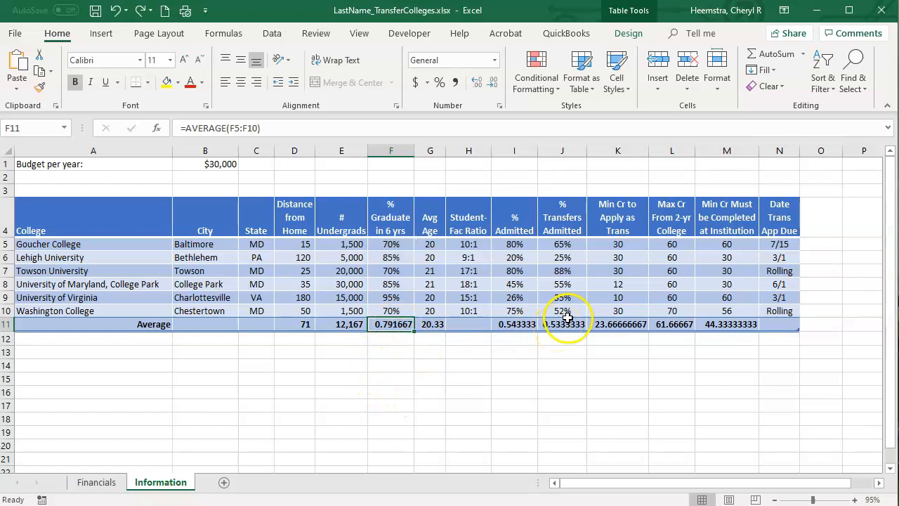
{"action": "left_click", "coordinate": [517, 325], "text": "ctrl"}
{"action": "left_click", "coordinate": [517, 324], "text": "ctrl"}
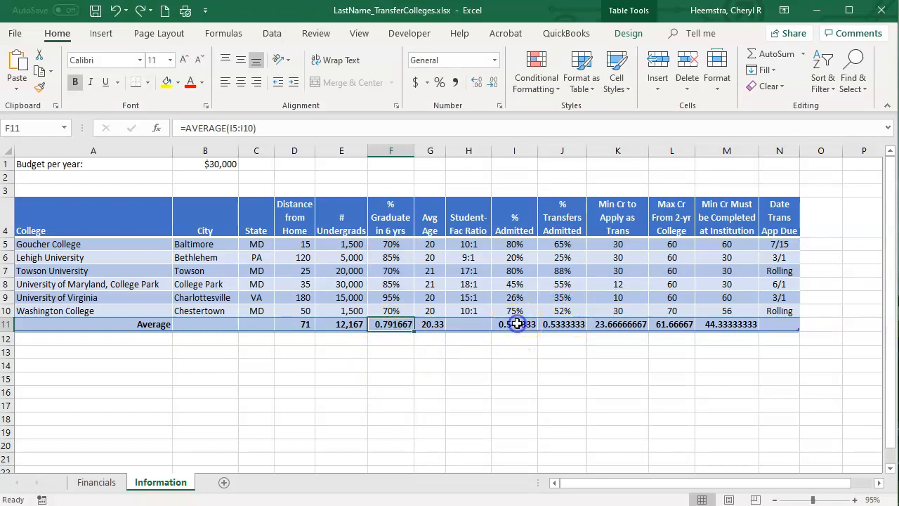
{"action": "left_click", "coordinate": [572, 325], "text": "ctrl"}
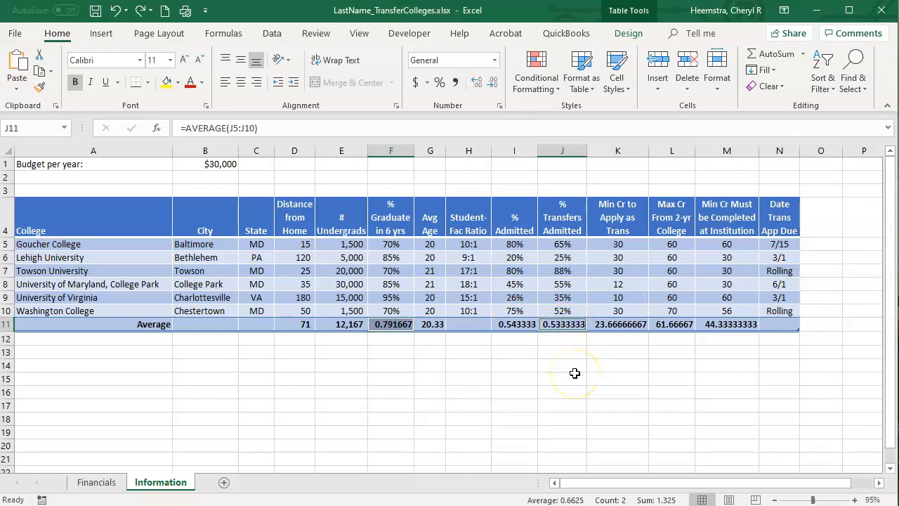
{"action": "left_click", "coordinate": [519, 326], "text": "ctrl"}
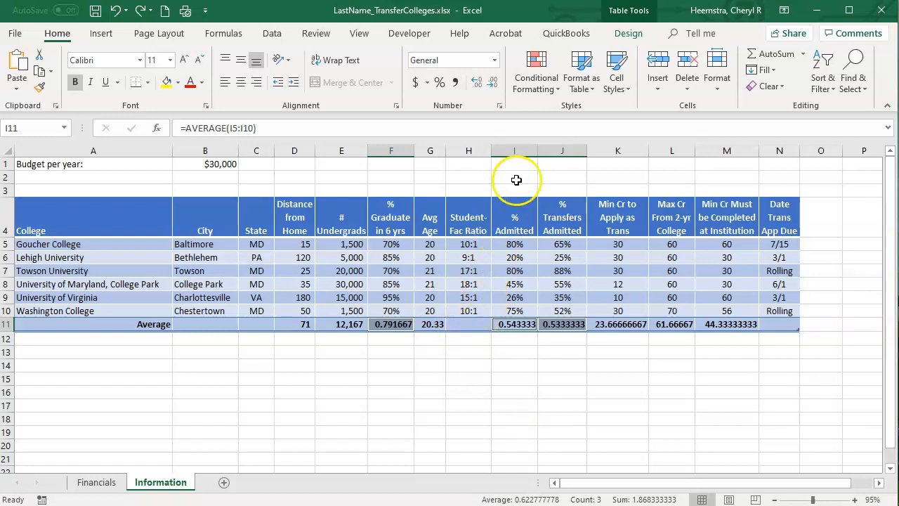
{"action": "left_click", "coordinate": [440, 83]}
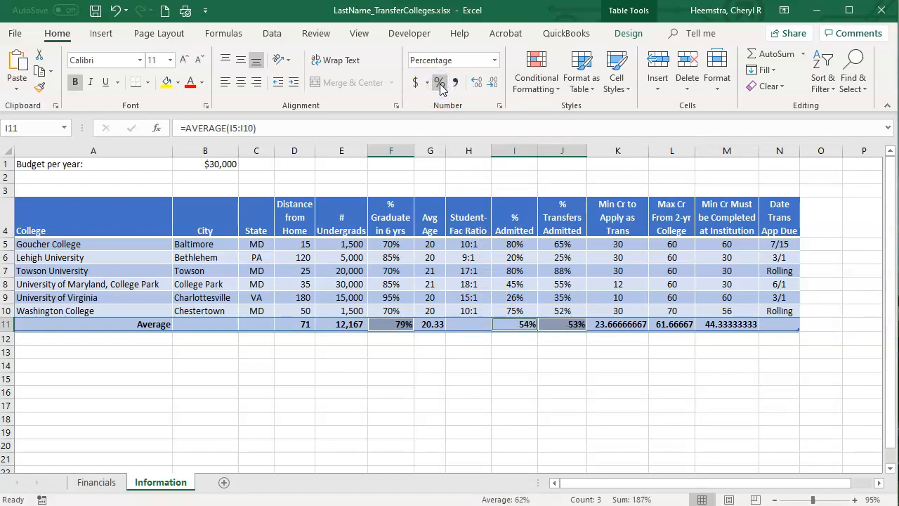
{"action": "left_click", "coordinate": [240, 82]}
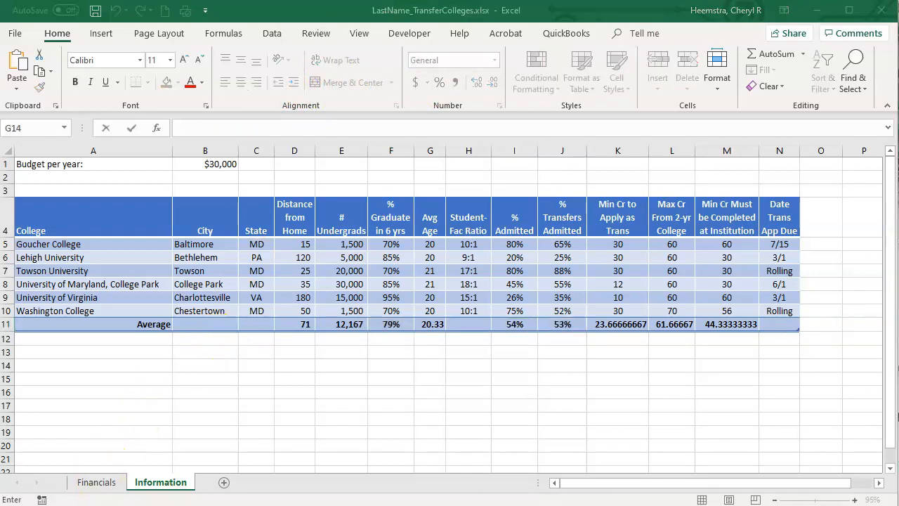
Format the averages in G11 and K11:M11 as Number with 0 decimal places.
{"action": "left_click", "coordinate": [443, 362]}
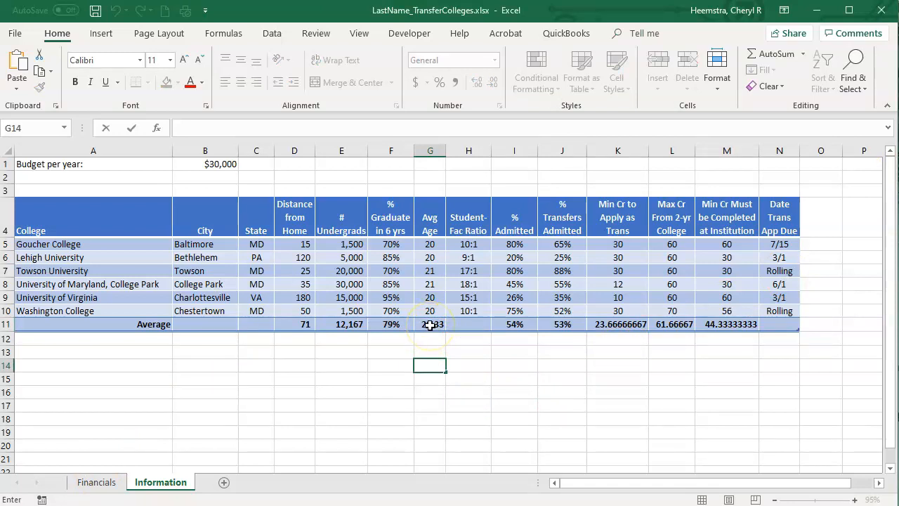
{"action": "left_click", "coordinate": [430, 326]}
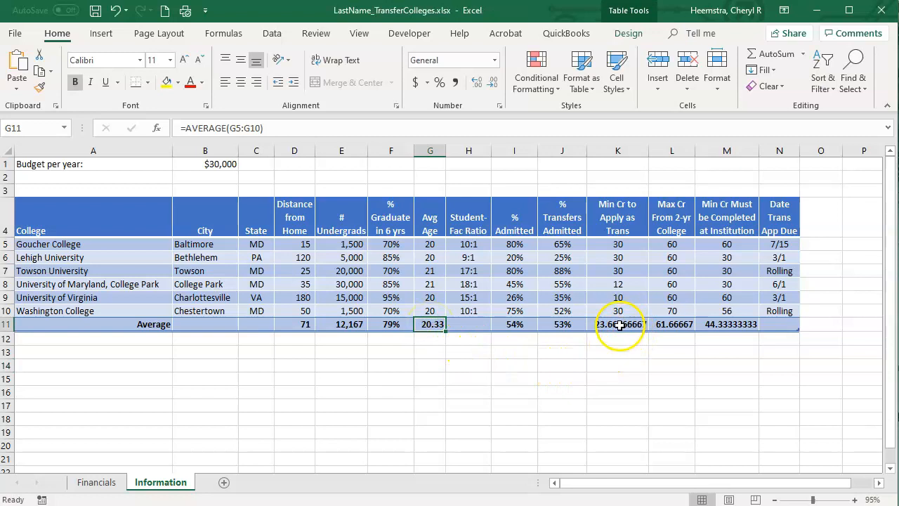
{"action": "left_click_drag", "start_coordinate": [619, 327], "coordinate": [726, 325]}
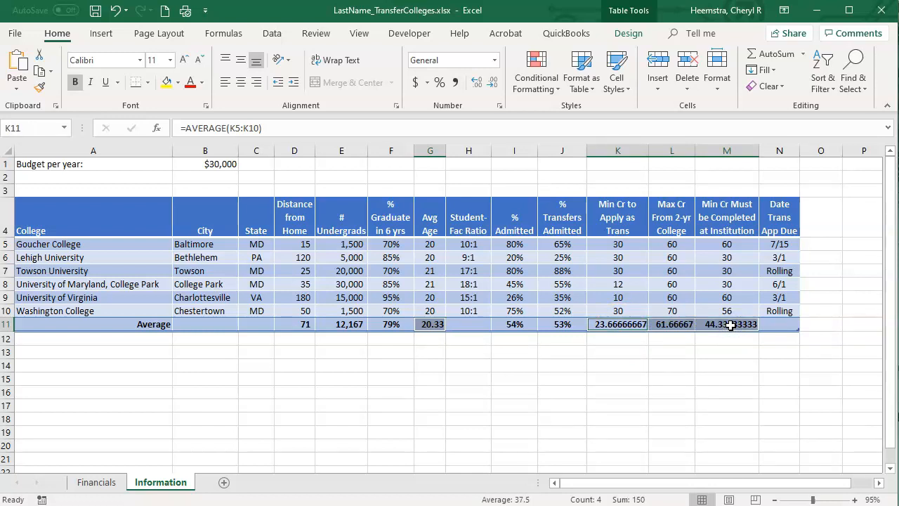
{"action": "left_click", "coordinate": [499, 108]}
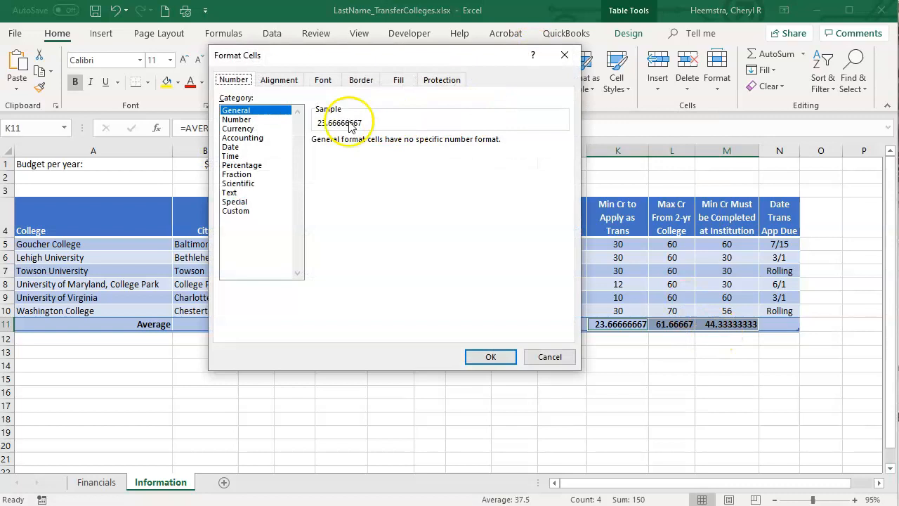
{"action": "left_click", "coordinate": [243, 121]}
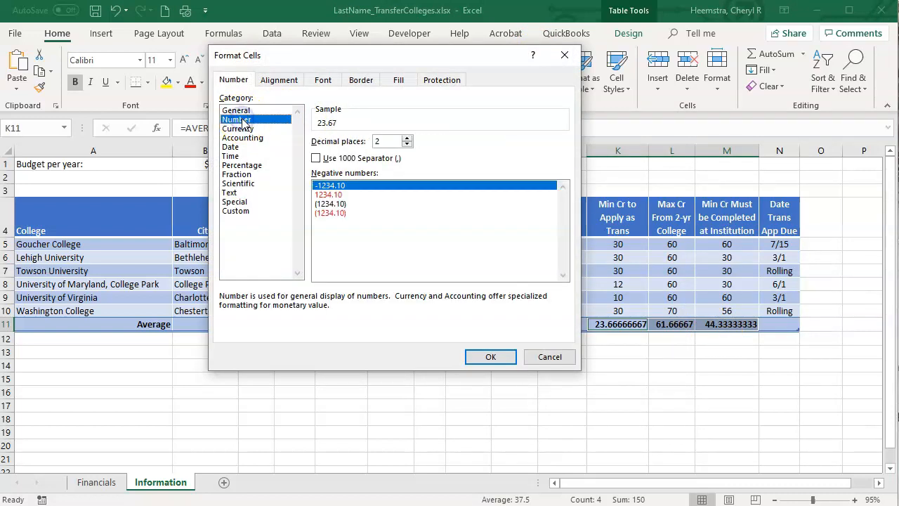
{"action": "left_click", "coordinate": [407, 145]}
{"action": "left_click", "coordinate": [407, 146]}
{"action": "left_click", "coordinate": [490, 356]}
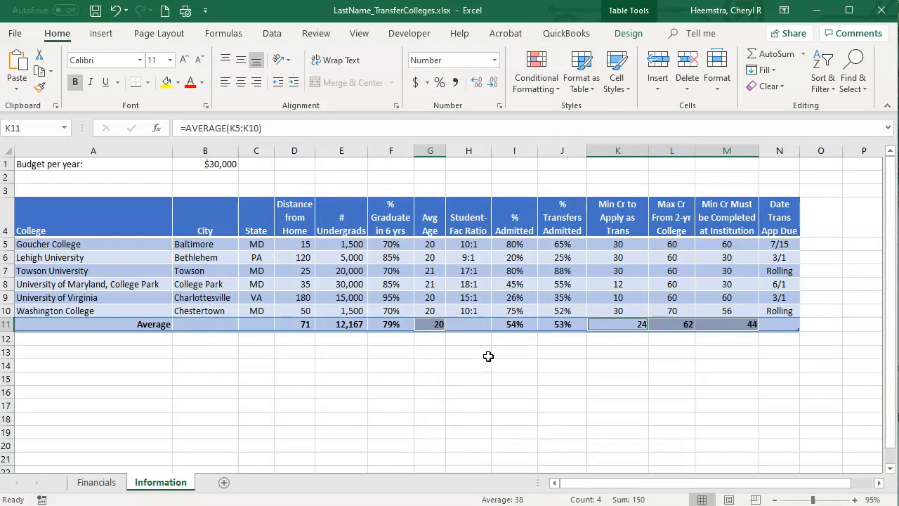
Center the averages in G11 and K11:M11, and save the workbook.
{"action": "left_click", "coordinate": [241, 82]}
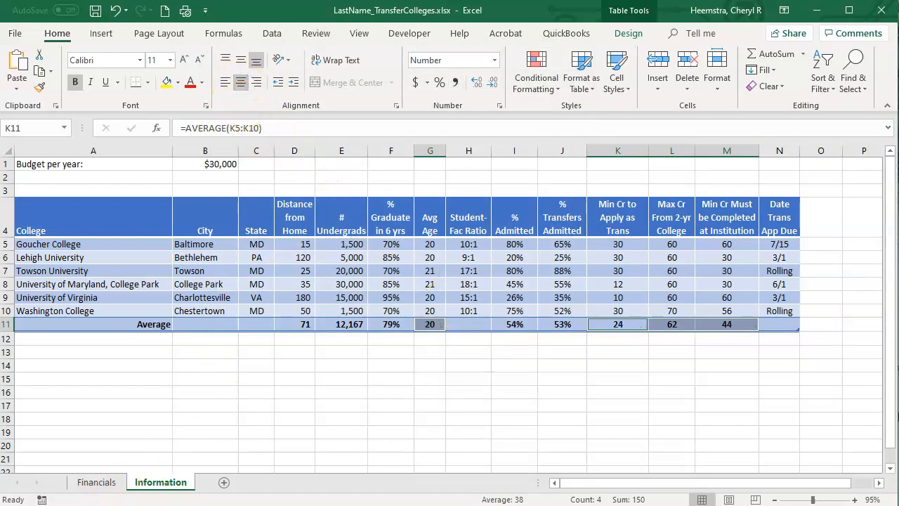
{"action": "left_click", "coordinate": [95, 10]}
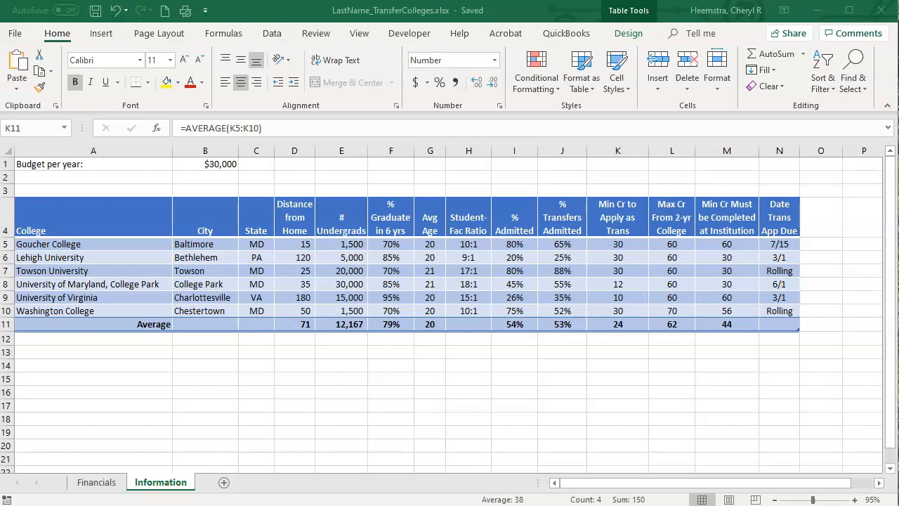
Merge and center A3:N3 above the college table, and apply the Title cell style to it.
{"action": "left_click", "coordinate": [68, 188]}
{"action": "left_click_drag", "start_coordinate": [142, 190], "coordinate": [769, 188]}
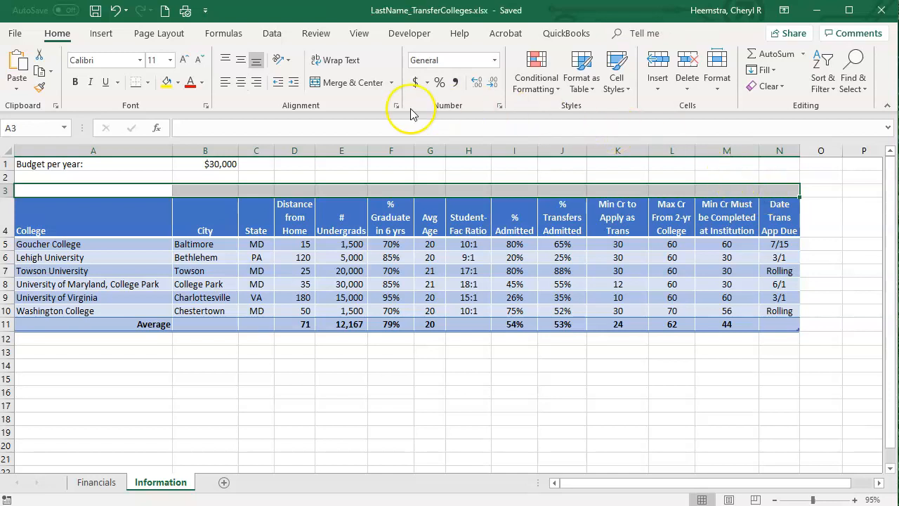
{"action": "left_click", "coordinate": [360, 84]}
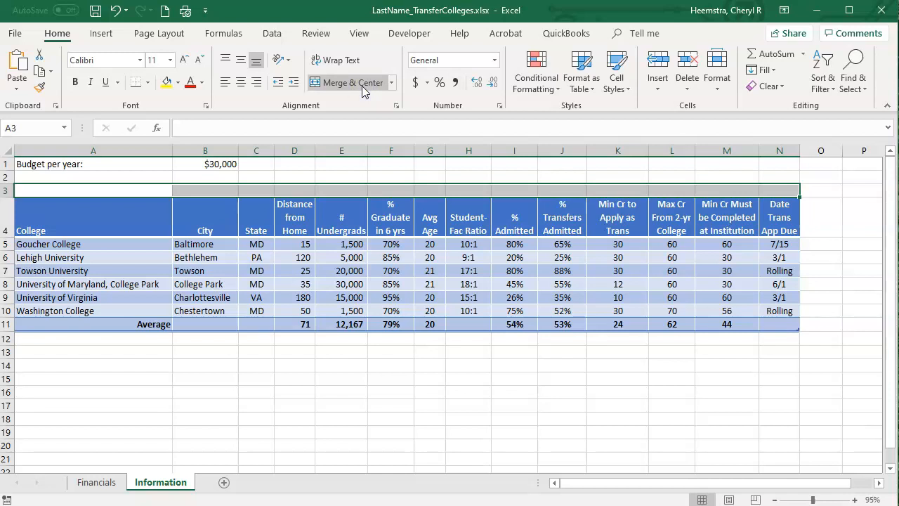
{"action": "left_click", "coordinate": [362, 85]}
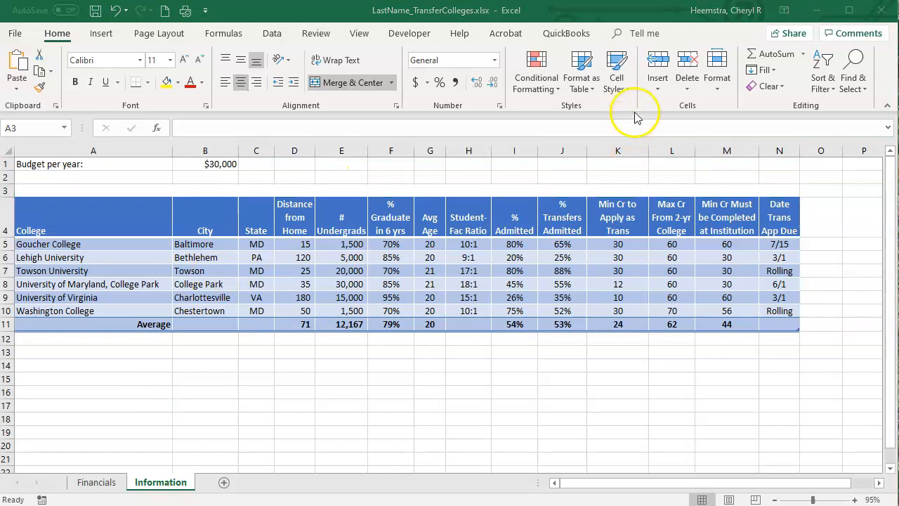
{"action": "left_click", "coordinate": [624, 92]}
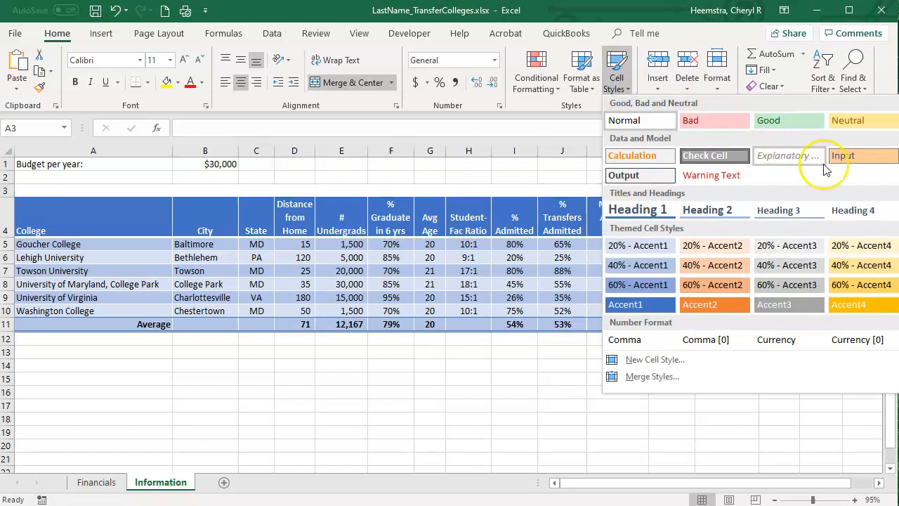
{"action": "left_click", "coordinate": [898, 210]}
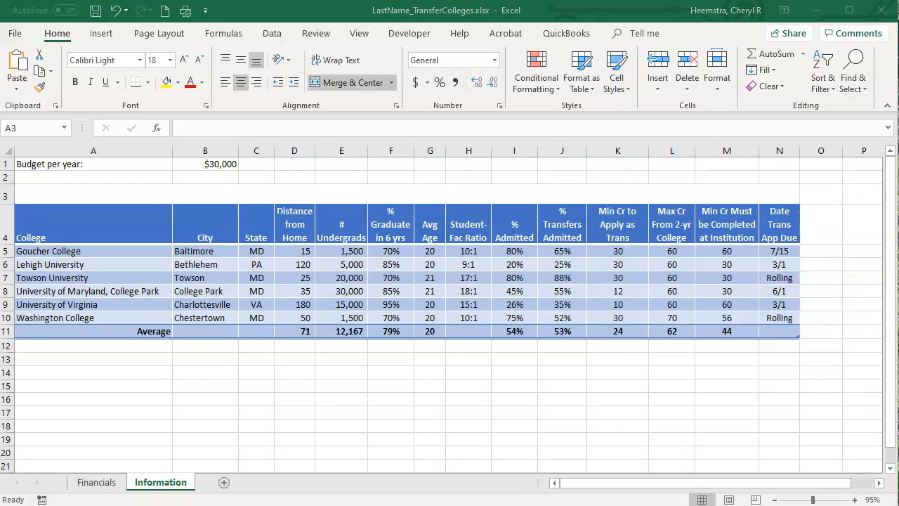
Enter the title College Information in the merged cell A3.
{"action": "double_click", "coordinate": [498, 193]}
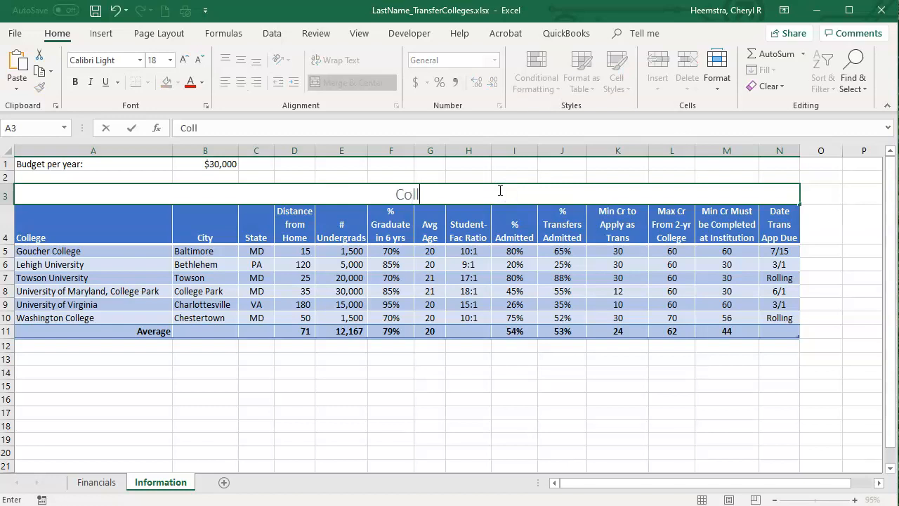
{"action": "type", "text": "College Information"}
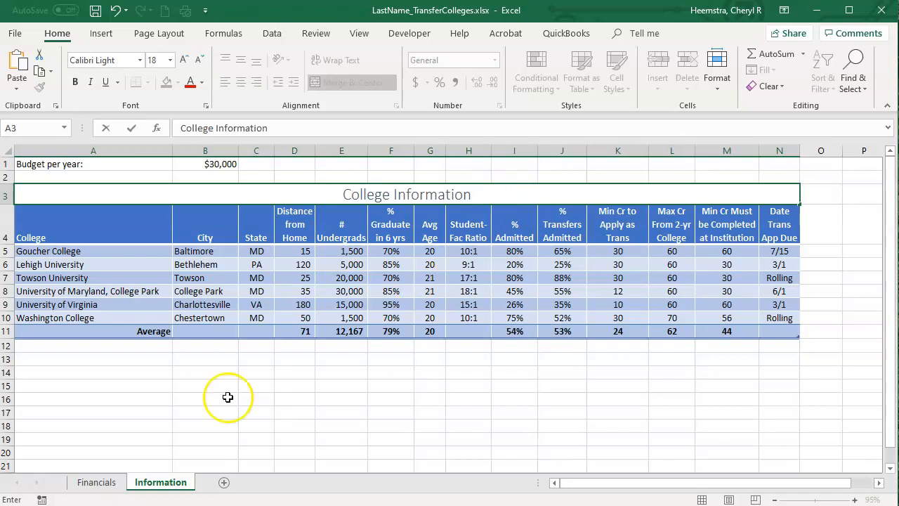
{"action": "key", "text": "Return"}
Format the A3 title in a blue theme font color, bold, with the Arial Black font.
{"action": "left_click", "coordinate": [305, 195]}
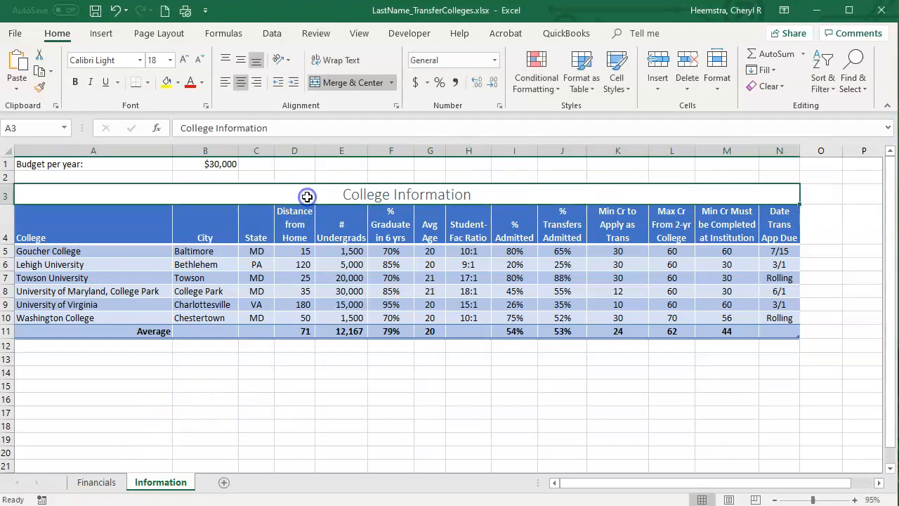
{"action": "left_click", "coordinate": [203, 83]}
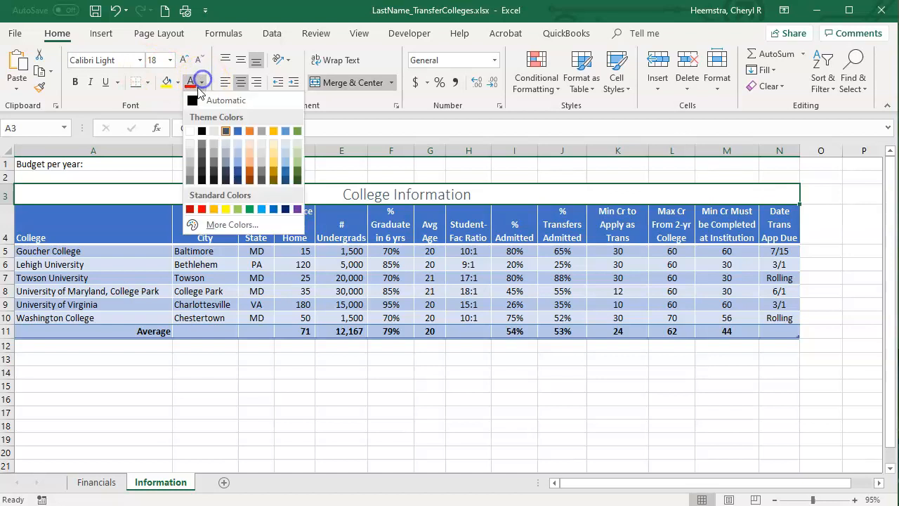
{"action": "left_click", "coordinate": [237, 132]}
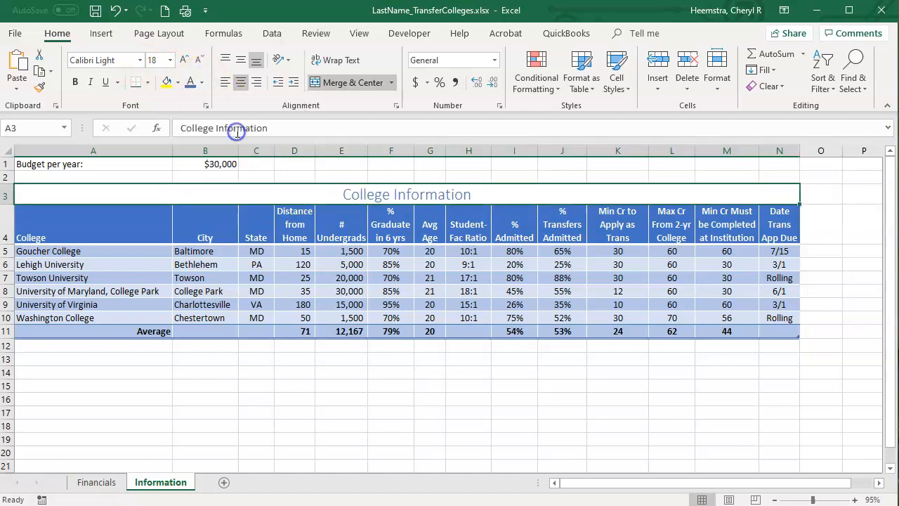
{"action": "left_click", "coordinate": [75, 83]}
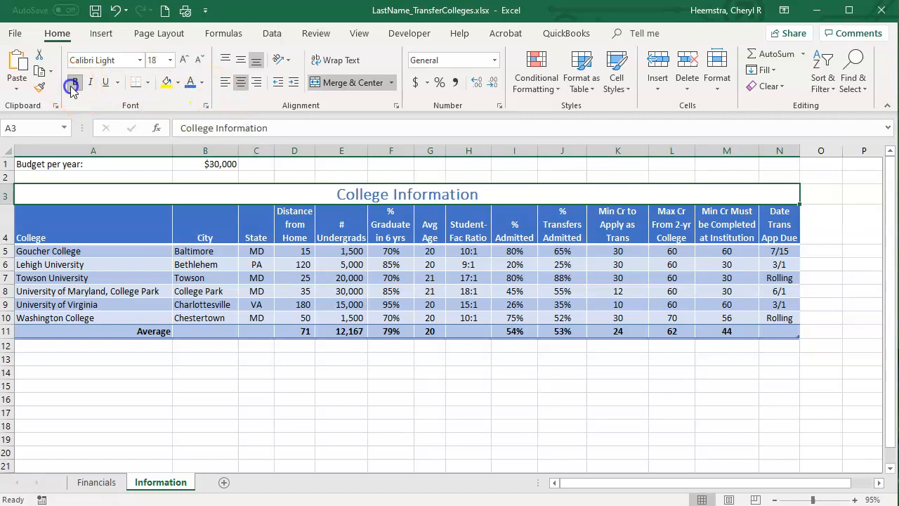
{"action": "left_click", "coordinate": [140, 61]}
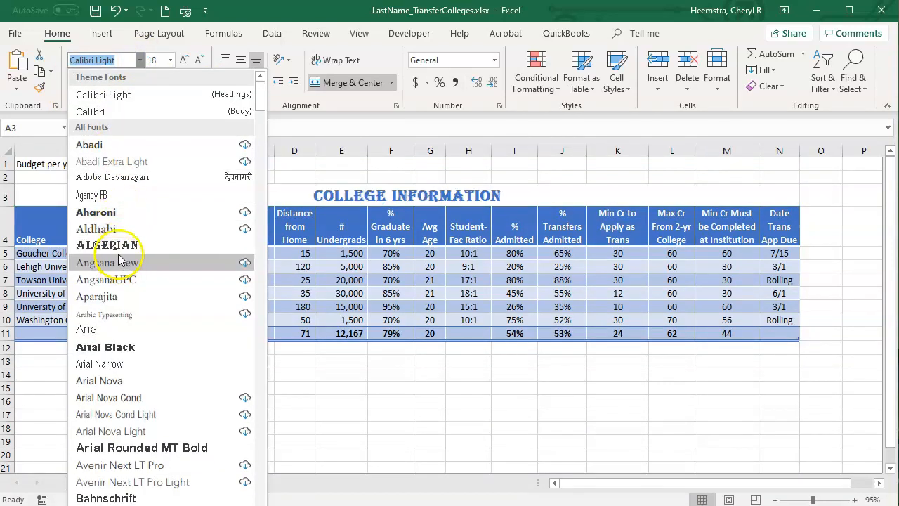
{"action": "left_click", "coordinate": [127, 347]}
{"action": "left_click", "coordinate": [358, 413]}
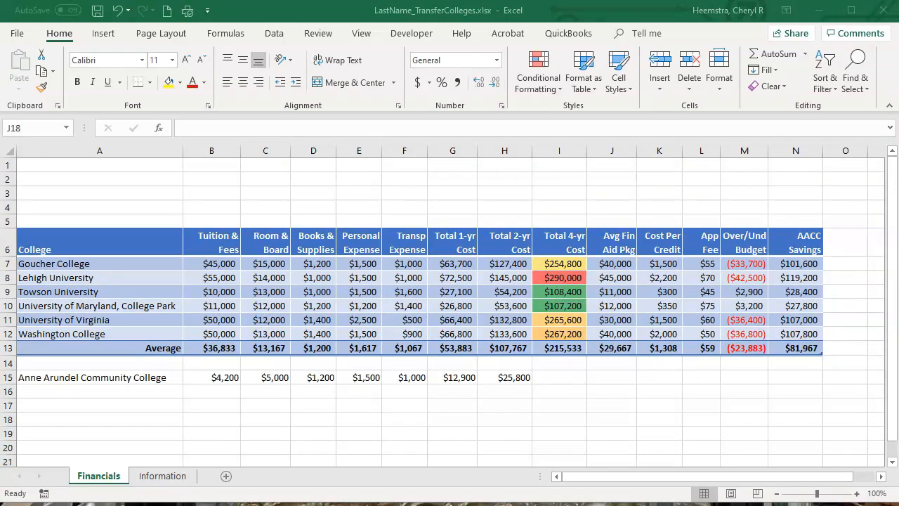
Insert a blue-filled WordArt on the Financials sheet and move it up over the blank rows above the table.
{"action": "left_click", "coordinate": [109, 32]}
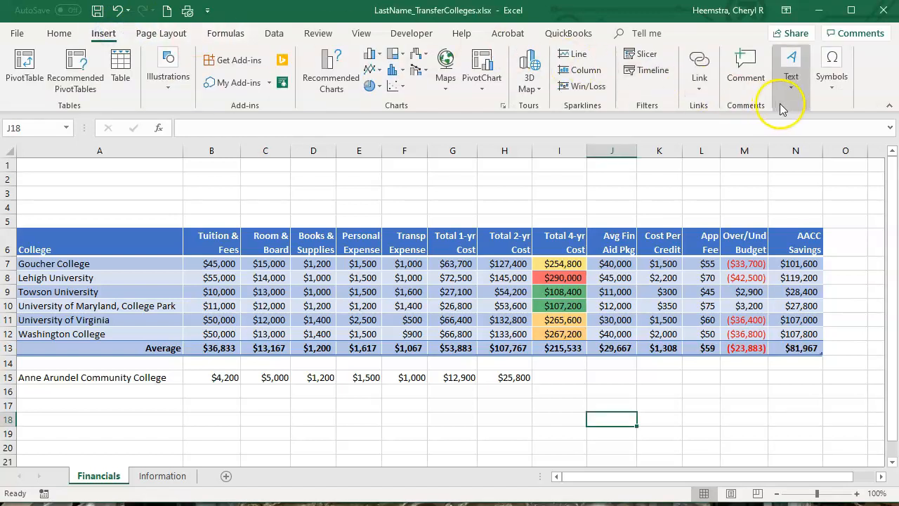
{"action": "left_click", "coordinate": [792, 79]}
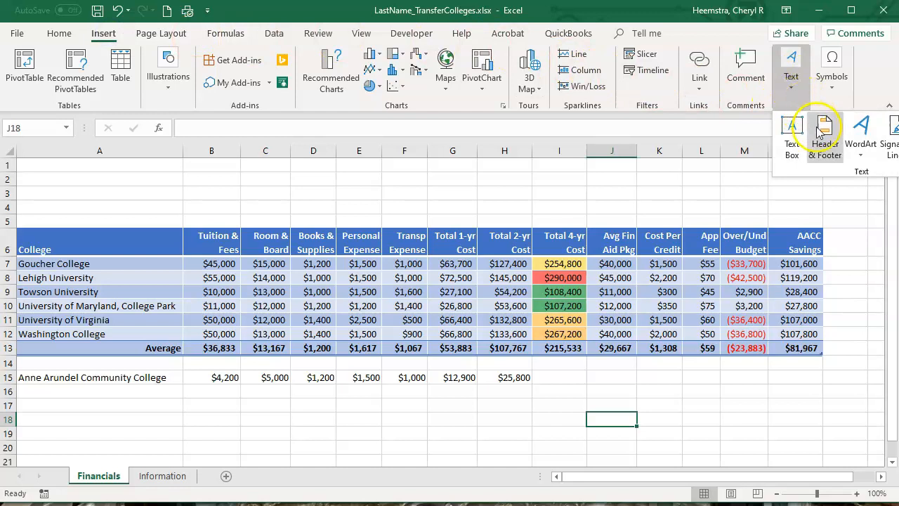
{"action": "left_click", "coordinate": [863, 139]}
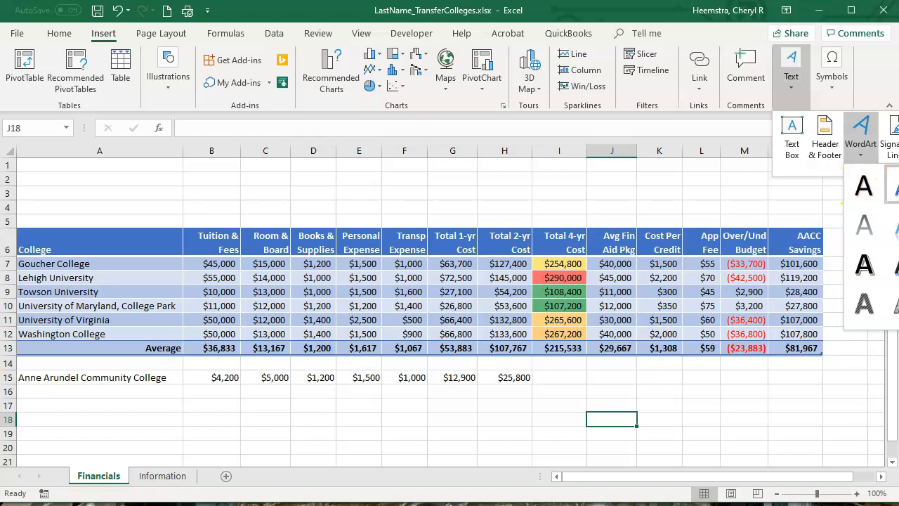
{"action": "left_click", "coordinate": [892, 185]}
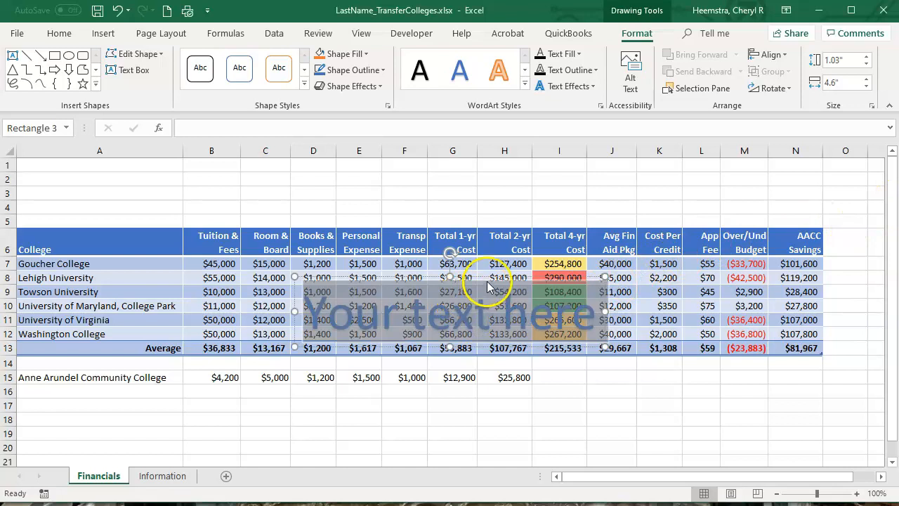
{"action": "left_click_drag", "start_coordinate": [498, 281], "coordinate": [510, 175]}
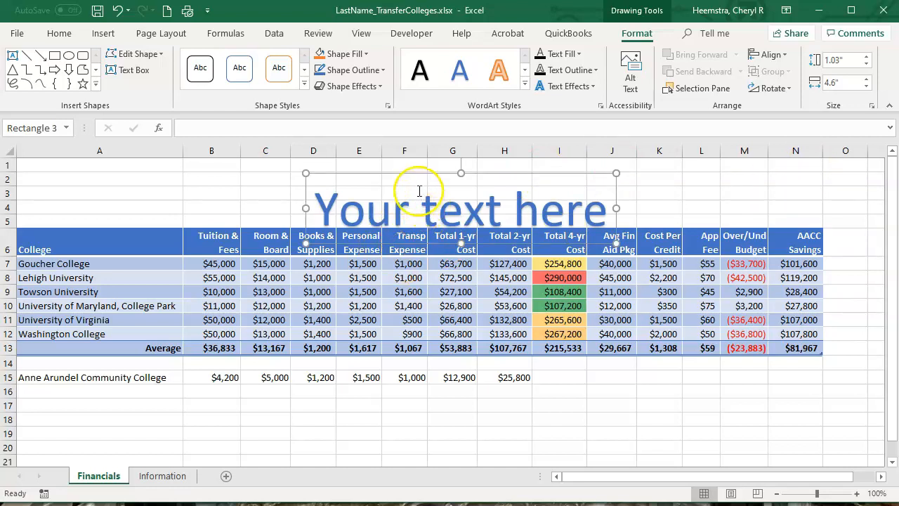
Widen the WordArt box to 11.96" so it spans columns A to N, and nudge it up into rows 1 to 5.
{"action": "left_click_drag", "start_coordinate": [306, 207], "coordinate": [17, 190]}
{"action": "left_click_drag", "start_coordinate": [617, 208], "coordinate": [823, 194]}
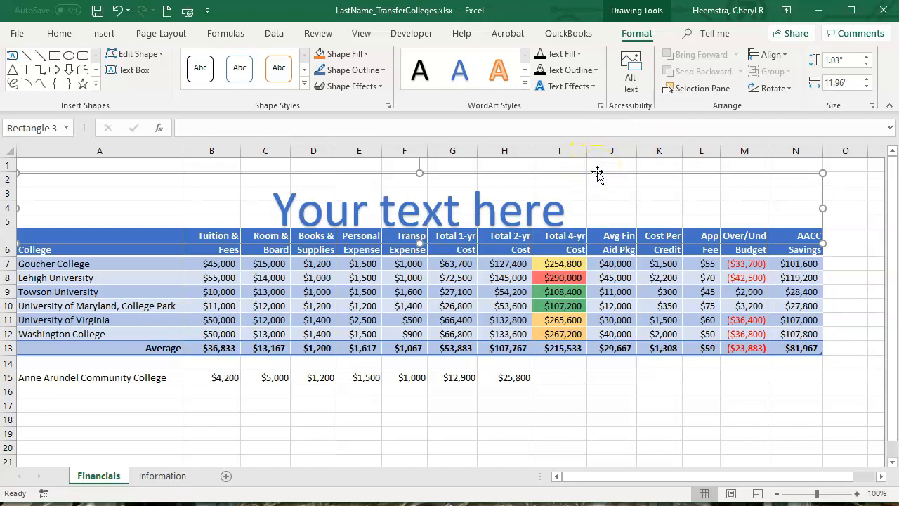
{"action": "key", "text": "Up"}
{"action": "key", "text": "Up"}
{"action": "key", "text": "Up"}
{"action": "key", "text": "Up"}
{"action": "key", "text": "Up"}
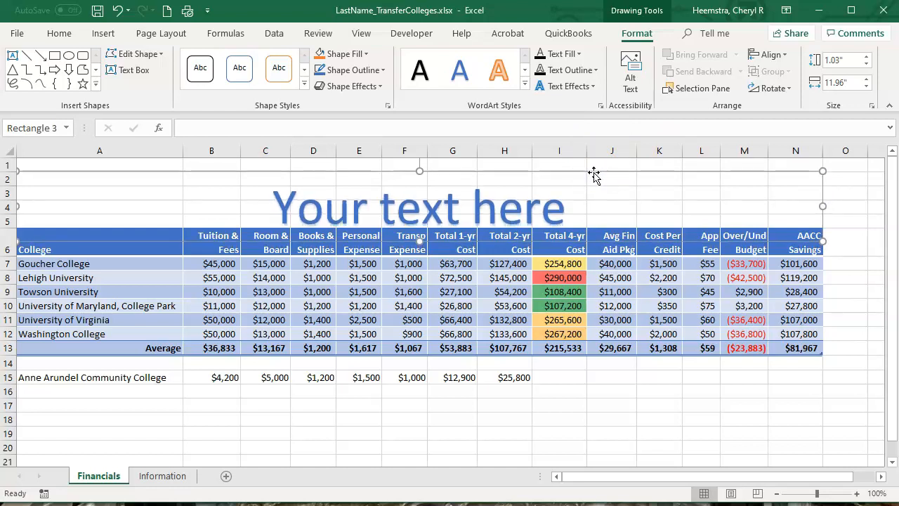
{"action": "key", "text": "Up"}
{"action": "key", "text": "Up"}
{"action": "key", "text": "Up"}
{"action": "key", "text": "Up"}
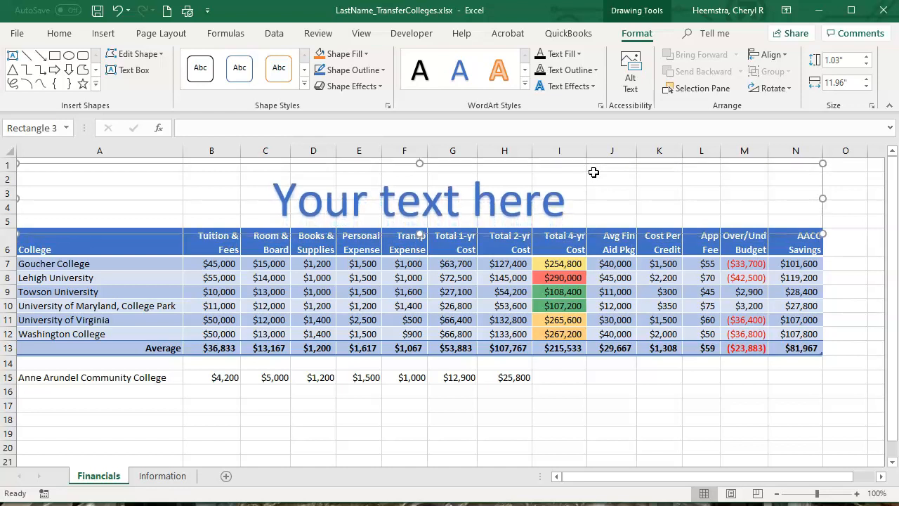
{"action": "key", "text": "Up"}
{"action": "key", "text": "Up"}
{"action": "key", "text": "Up"}
{"action": "key", "text": "Up"}
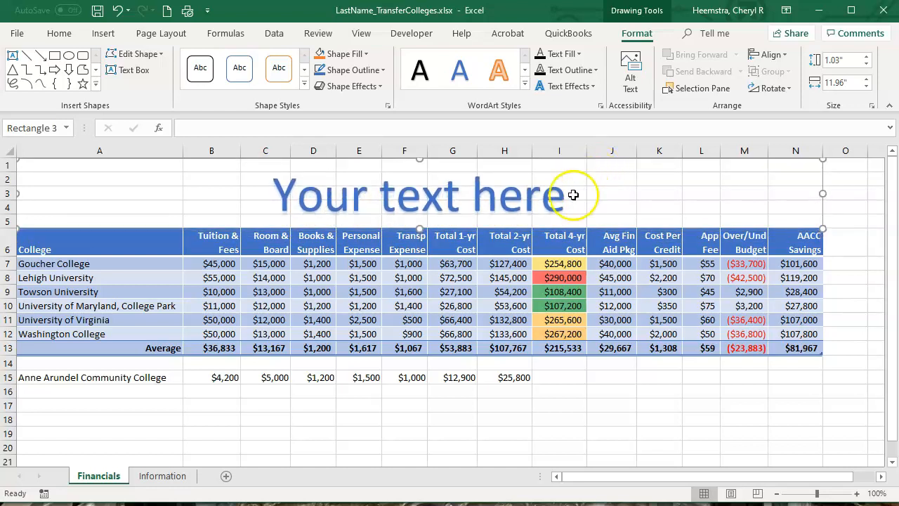
Replace the WordArt placeholder text with College Costs.
{"action": "left_click", "coordinate": [442, 194]}
{"action": "left_click_drag", "start_coordinate": [267, 192], "coordinate": [540, 201]}
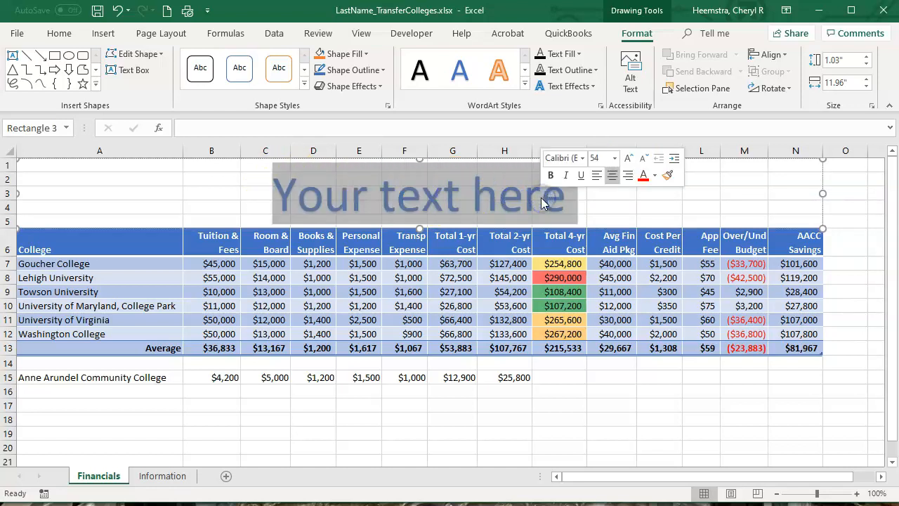
{"action": "left_click", "coordinate": [61, 466]}
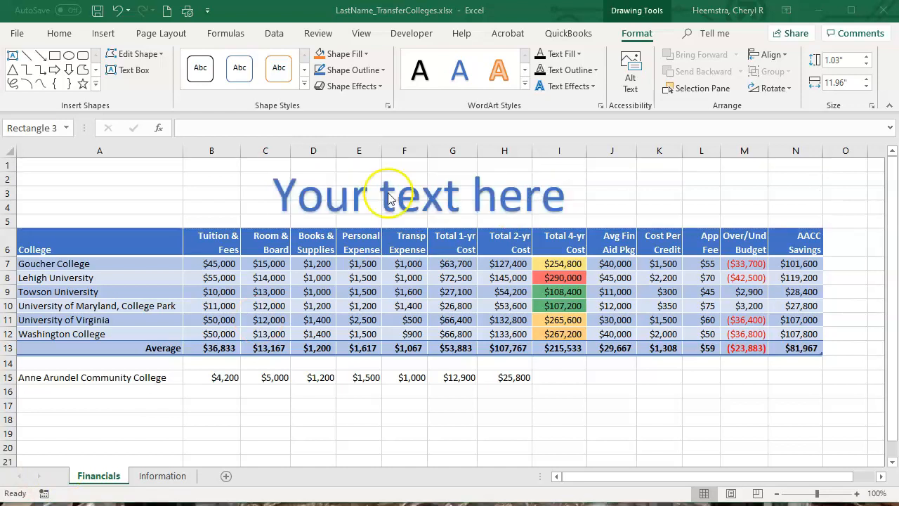
{"action": "type", "text": "College Costs"}
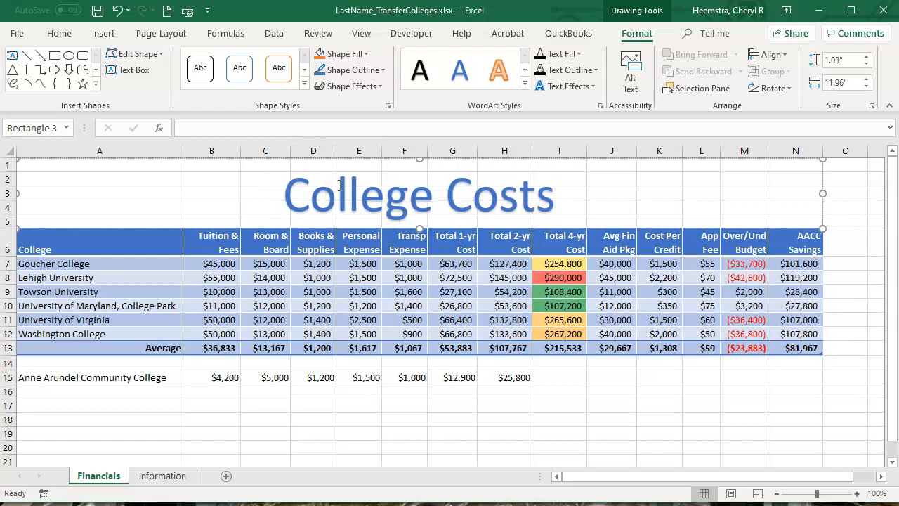
{"action": "left_click", "coordinate": [338, 181]}
{"action": "left_click", "coordinate": [583, 179]}
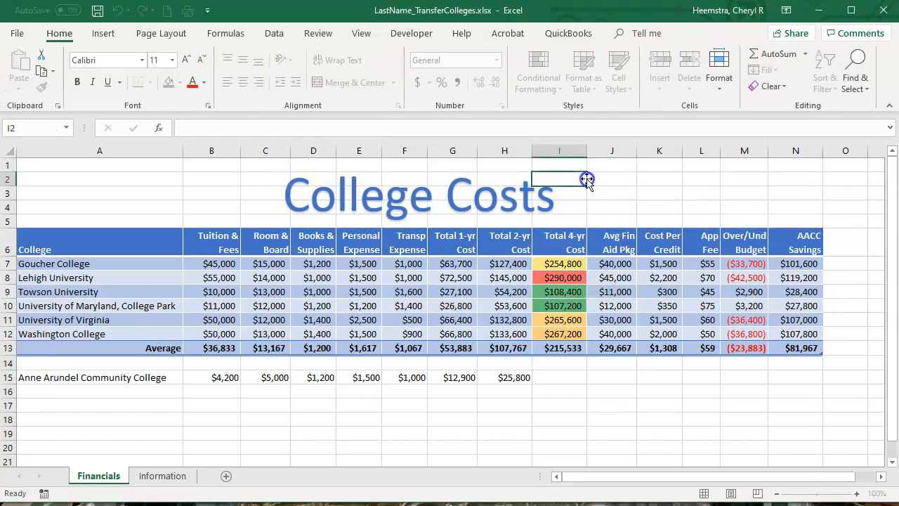
Examine the shape fill, text fill and text effects options available for the College Costs WordArt.
{"action": "left_click", "coordinate": [469, 232]}
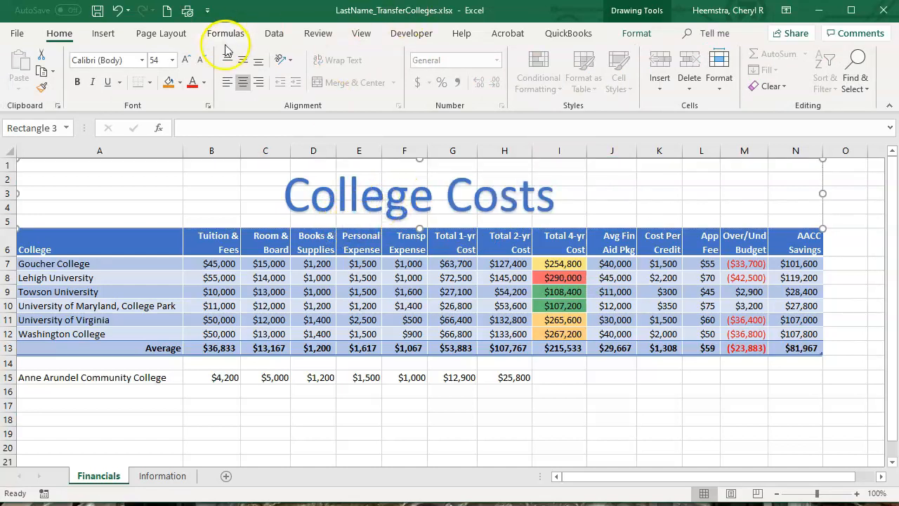
{"action": "left_click", "coordinate": [641, 20]}
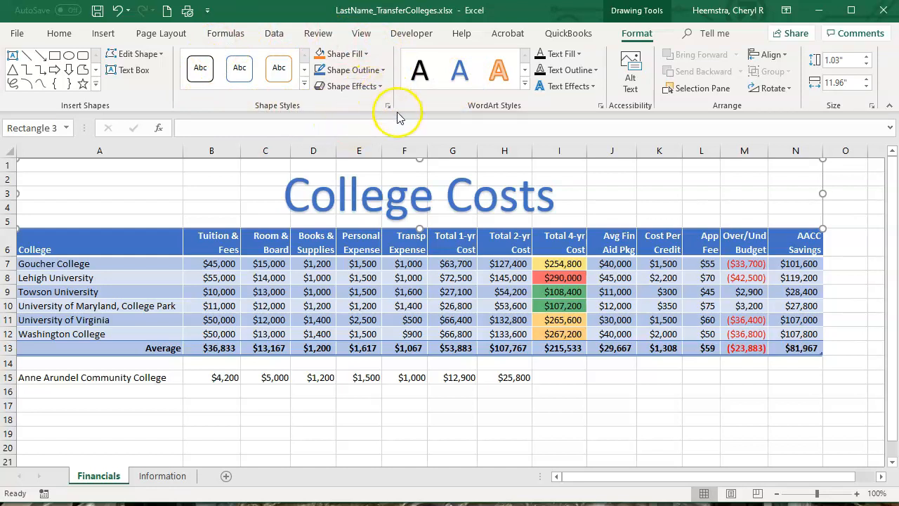
{"action": "left_click", "coordinate": [366, 56]}
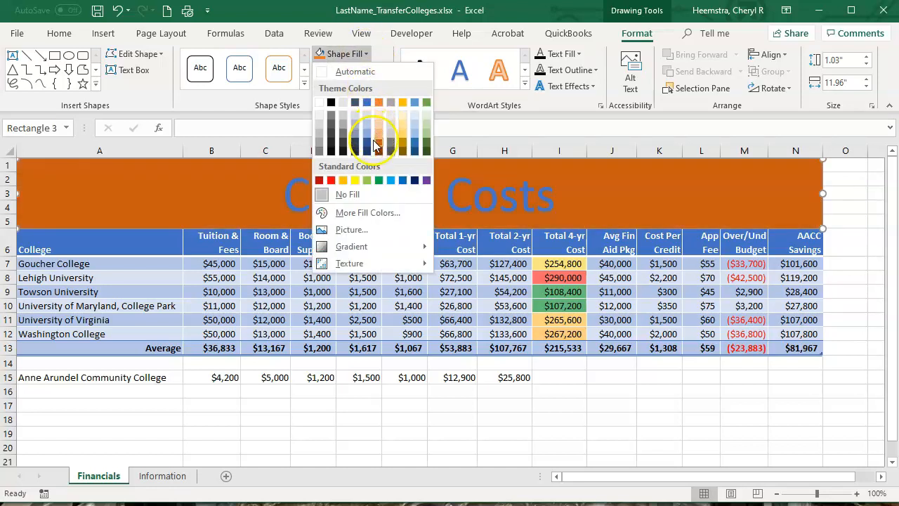
{"action": "mouse_move", "coordinate": [356, 250]}
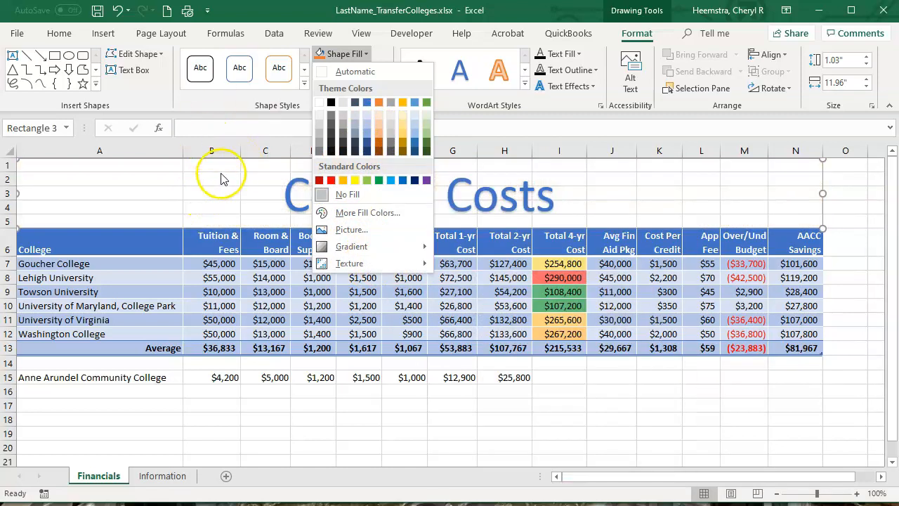
{"action": "left_click", "coordinate": [222, 175]}
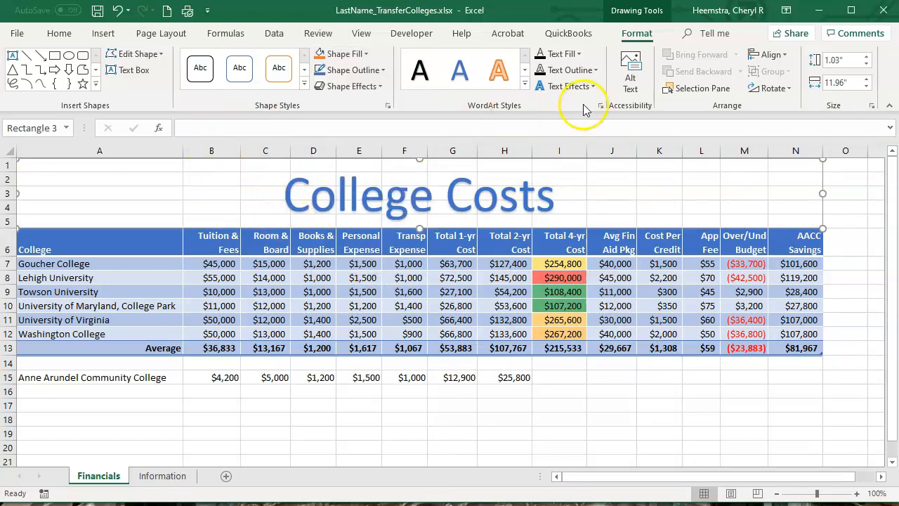
{"action": "left_click", "coordinate": [579, 54]}
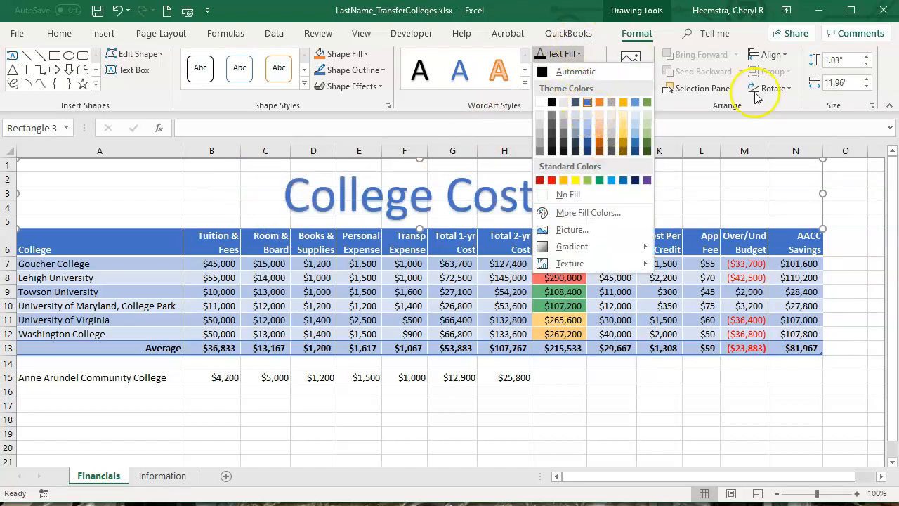
{"action": "left_click", "coordinate": [719, 203]}
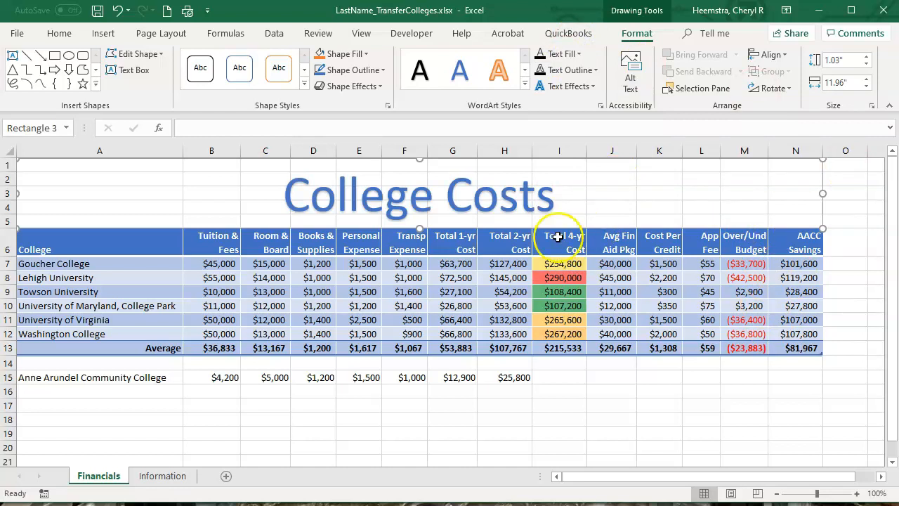
{"action": "left_click", "coordinate": [594, 87]}
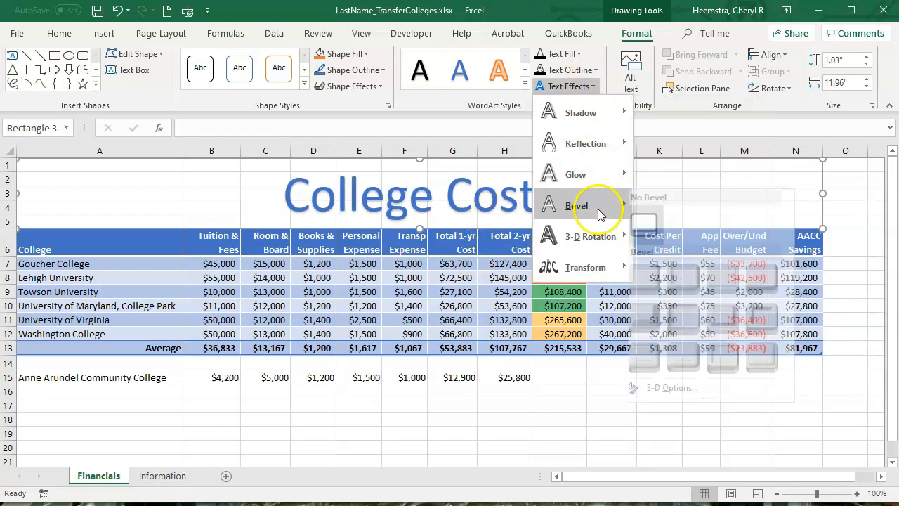
{"action": "mouse_move", "coordinate": [610, 205]}
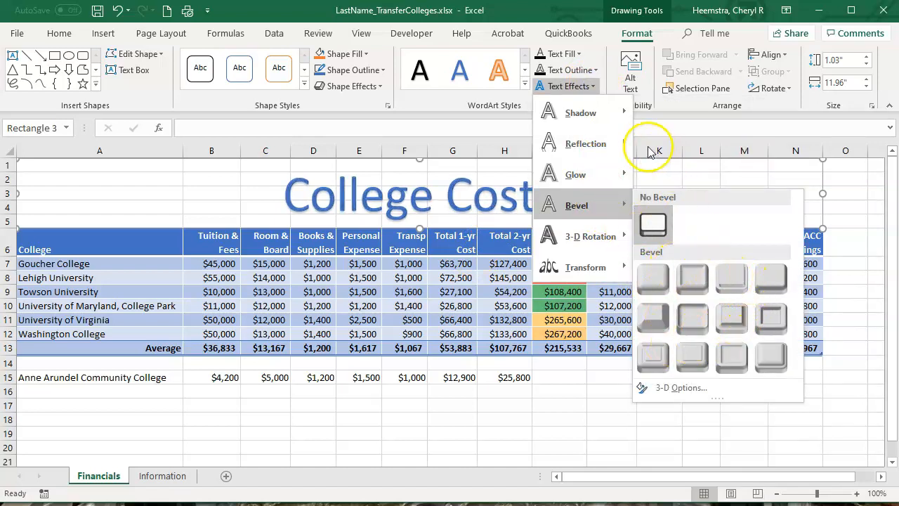
{"action": "mouse_move", "coordinate": [594, 145]}
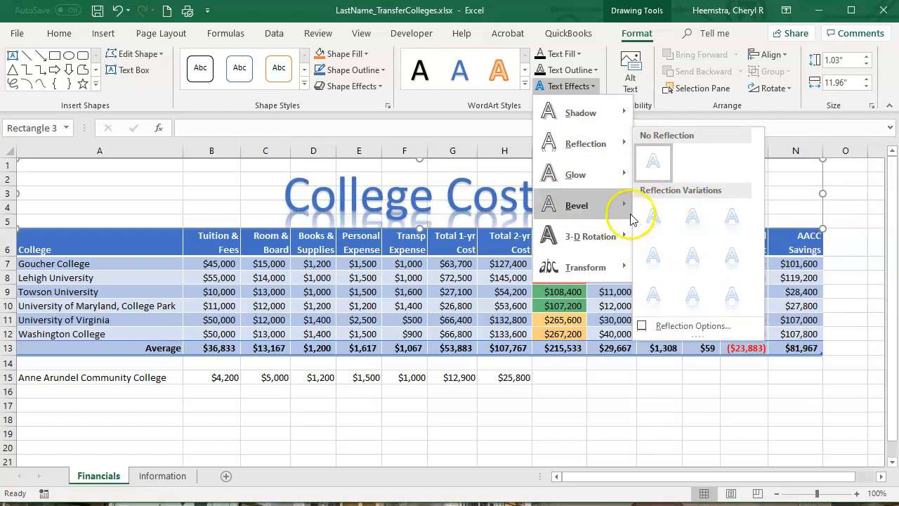
{"action": "left_click", "coordinate": [597, 176]}
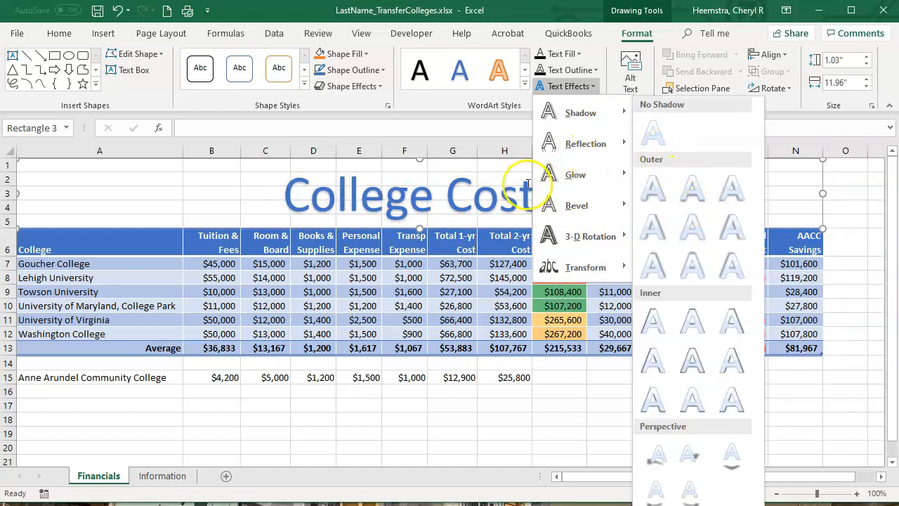
{"action": "left_click", "coordinate": [412, 202]}
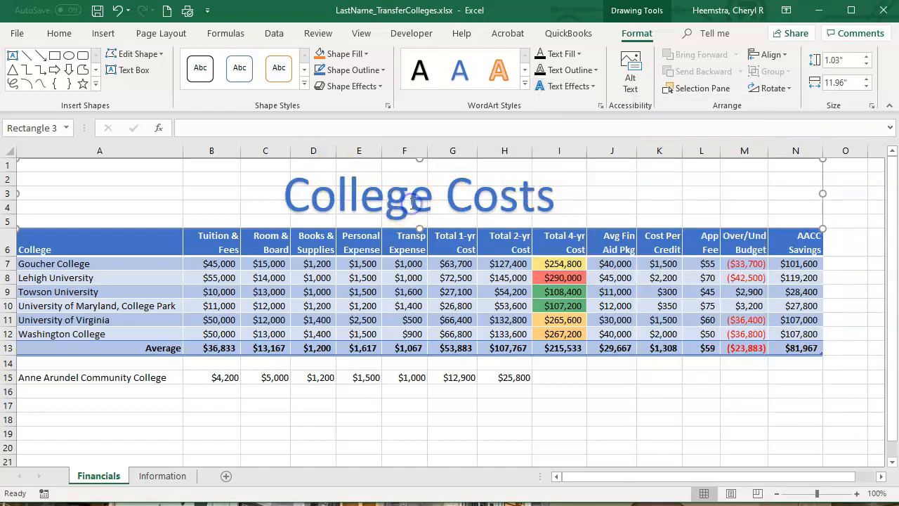